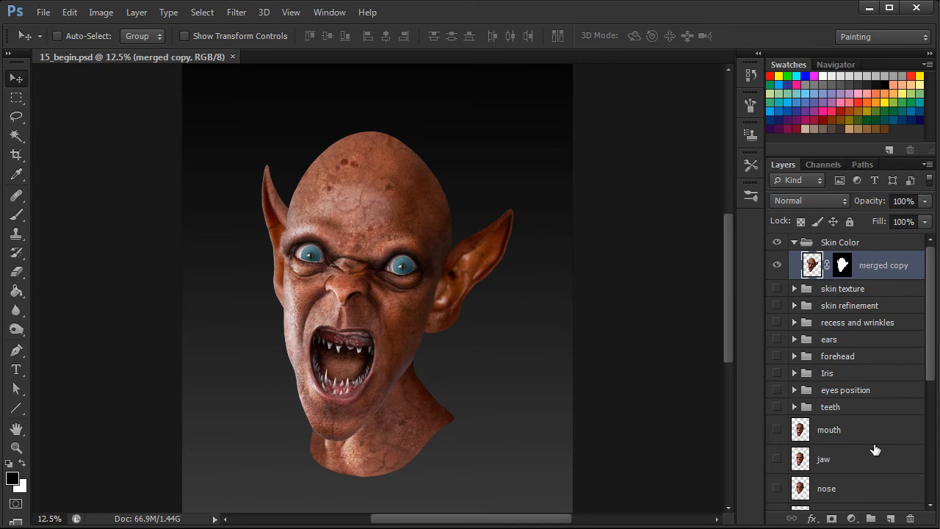
# Add a new layer above "merged copy" in the Skin Color group and copy the "merged copy" layer mask onto it
pyautogui.click(890, 519)
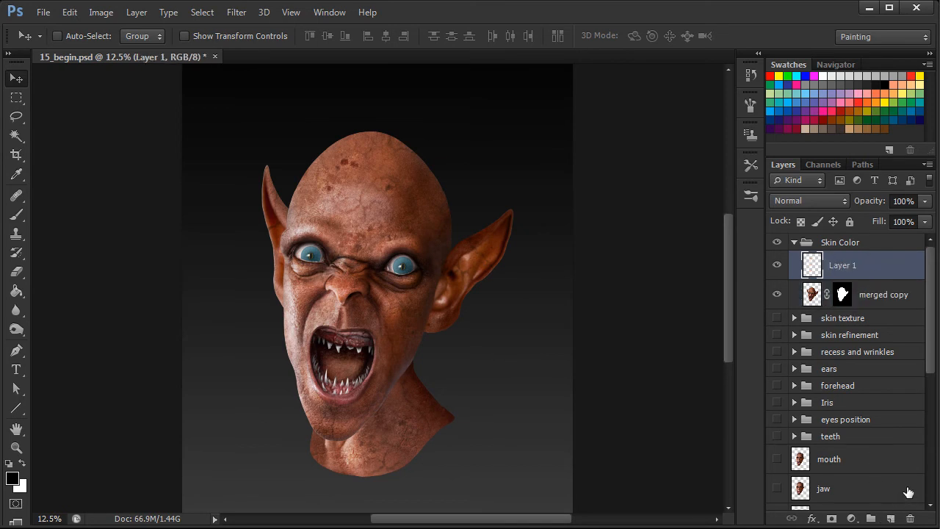
pyautogui.click(851, 294)
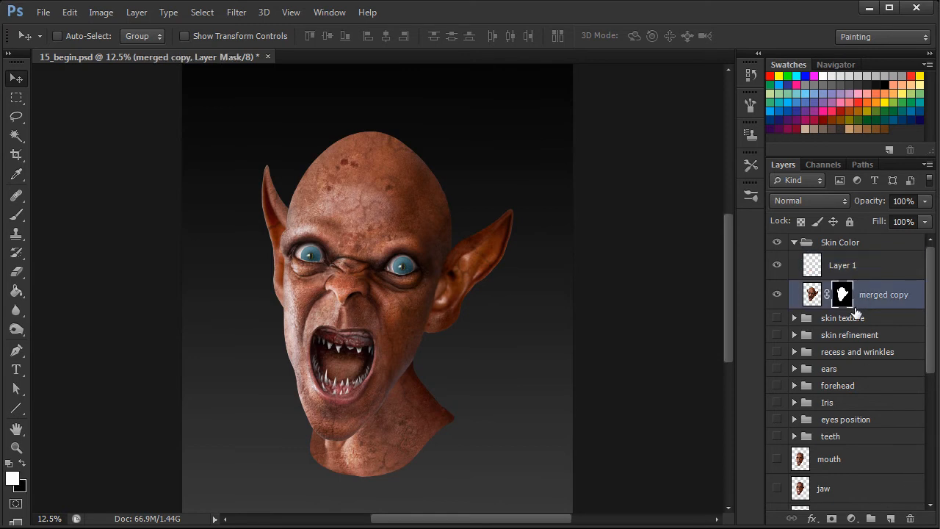
pyautogui.moveTo(843, 297); pyautogui.dragTo(845, 266)
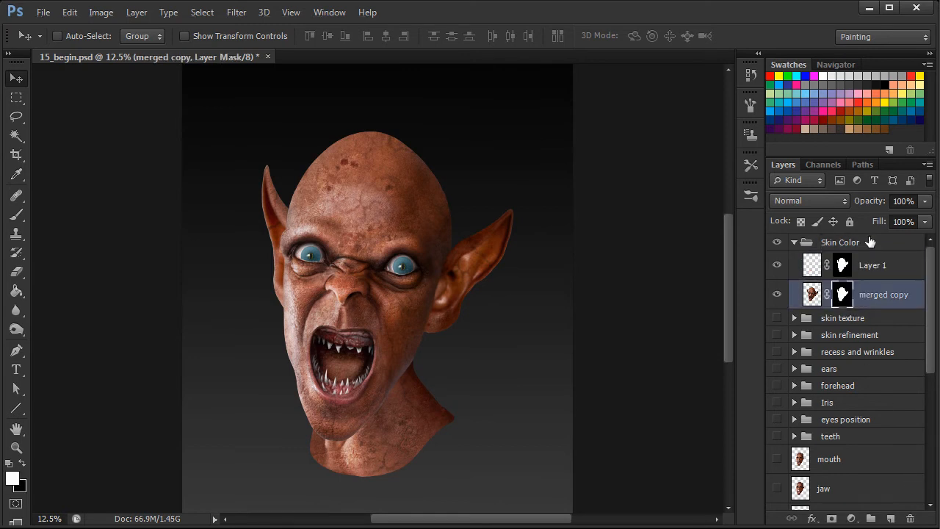
# Rename the new masked layer as "Skin color"
pyautogui.click(870, 269)
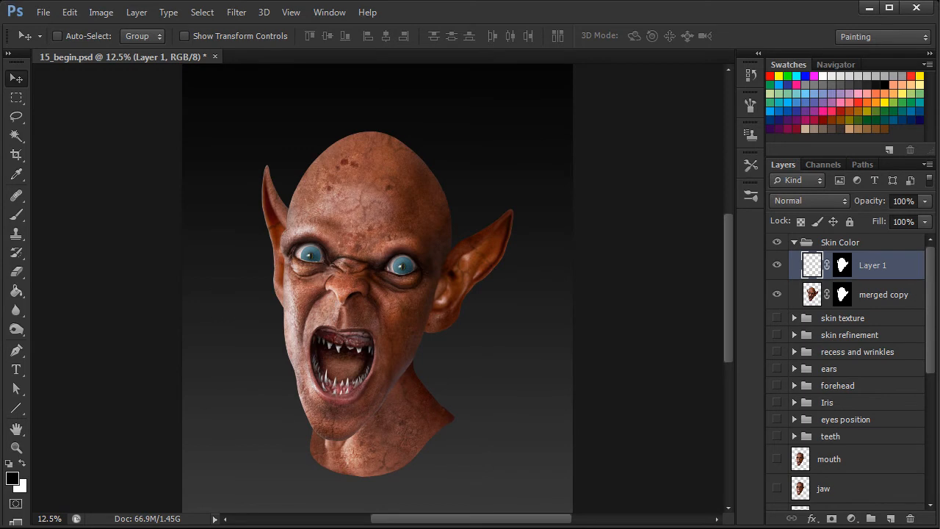
pyautogui.doubleClick(874, 267)
pyautogui.write('Skin color')
pyautogui.press('Return')
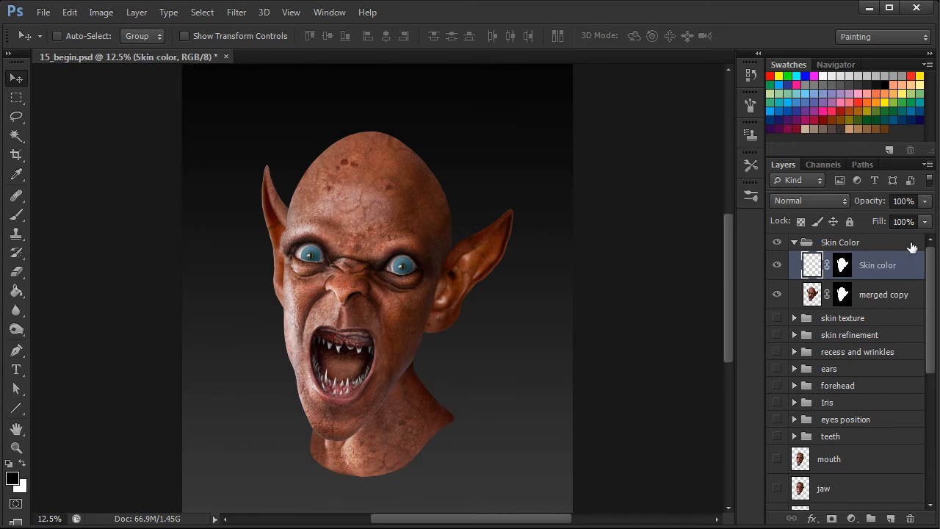
# Set the "Skin color" layer's blend mode to Color and fill it with the Darker Pea Green swatch using the Paint Bucket
pyautogui.click(816, 201)
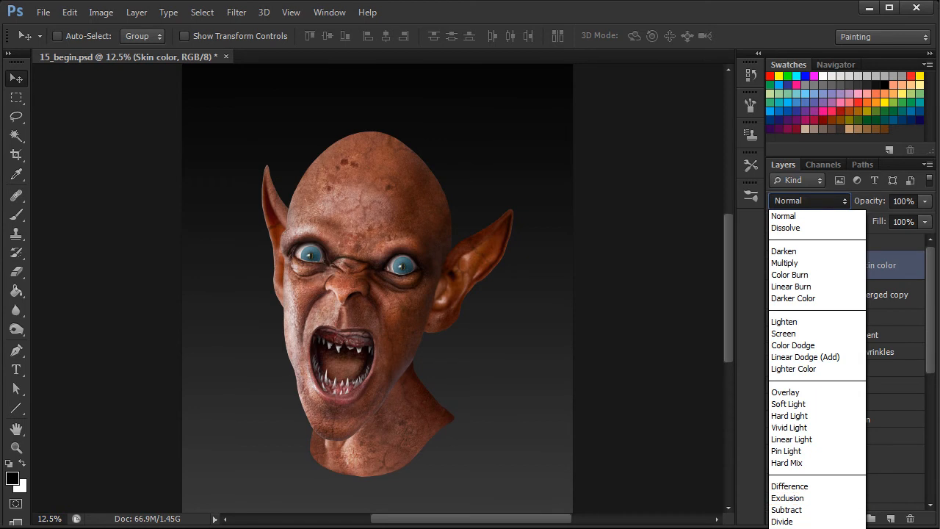
pyautogui.click(783, 528)
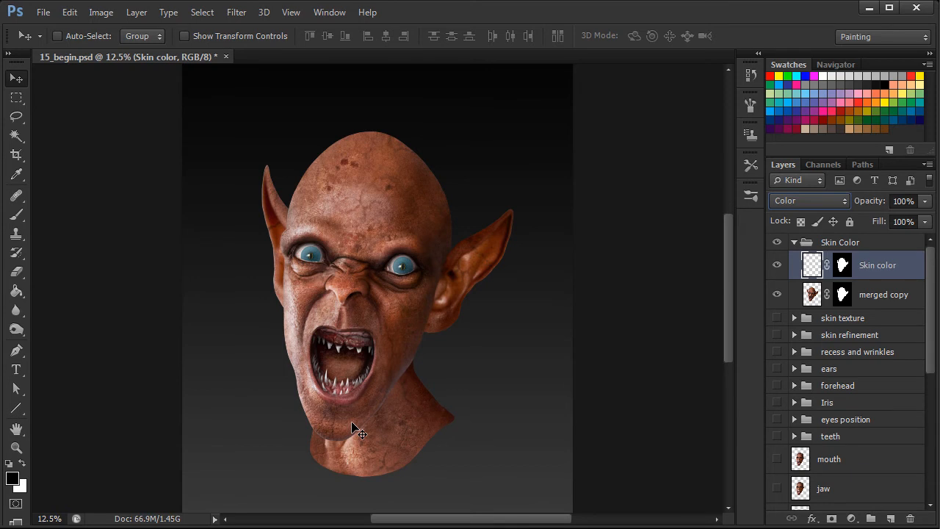
pyautogui.click(15, 291)
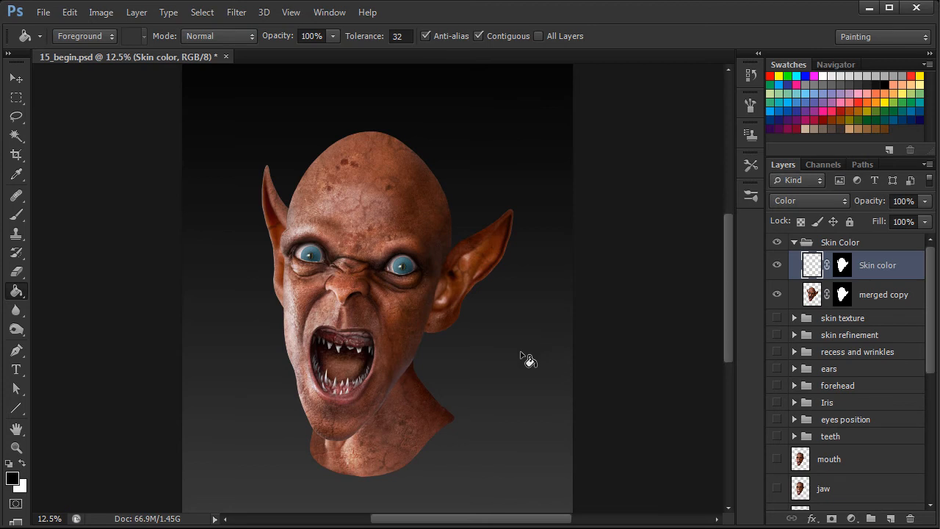
pyautogui.click(863, 117)
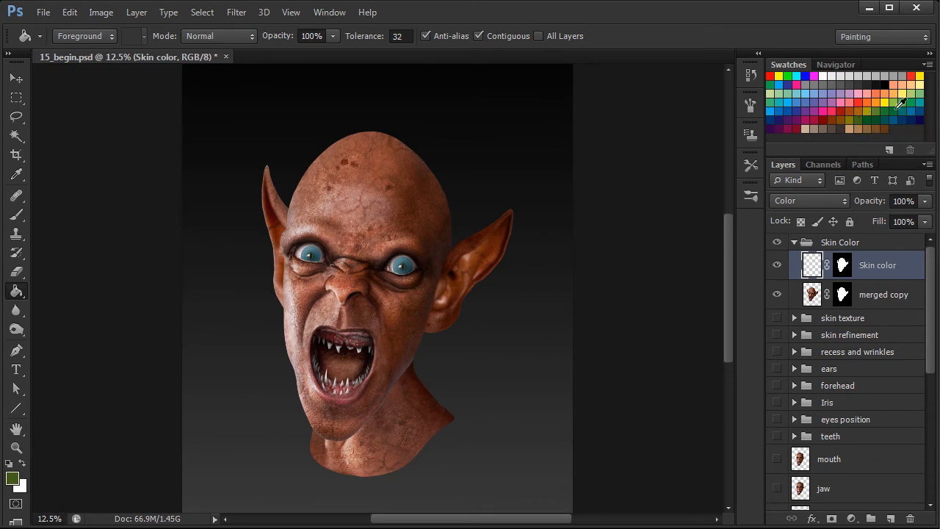
pyautogui.click(364, 295)
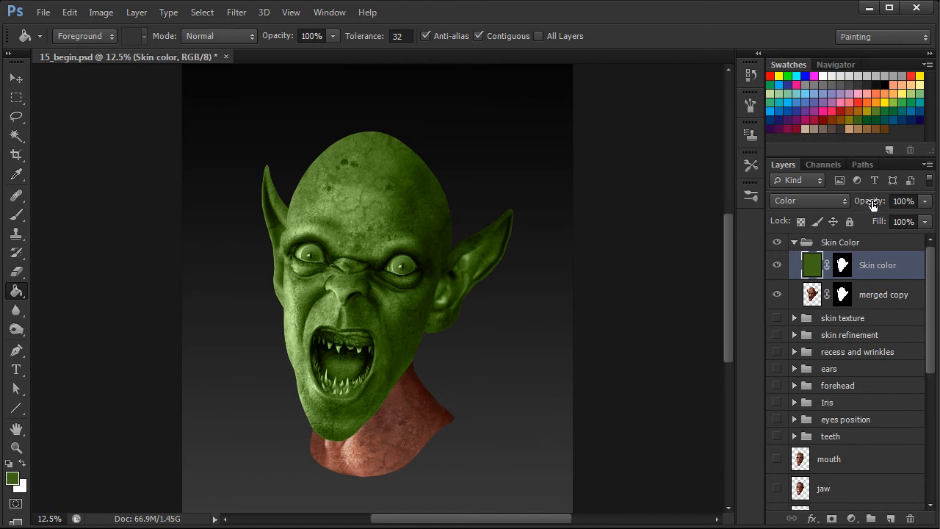
# Reduce the "Skin color" layer's opacity to 40%
pyautogui.moveTo(878, 206); pyautogui.dragTo(829, 209)
pyautogui.click(898, 201)
pyautogui.doubleClick(900, 200)
pyautogui.moveTo(904, 200); pyautogui.dragTo(884, 200)
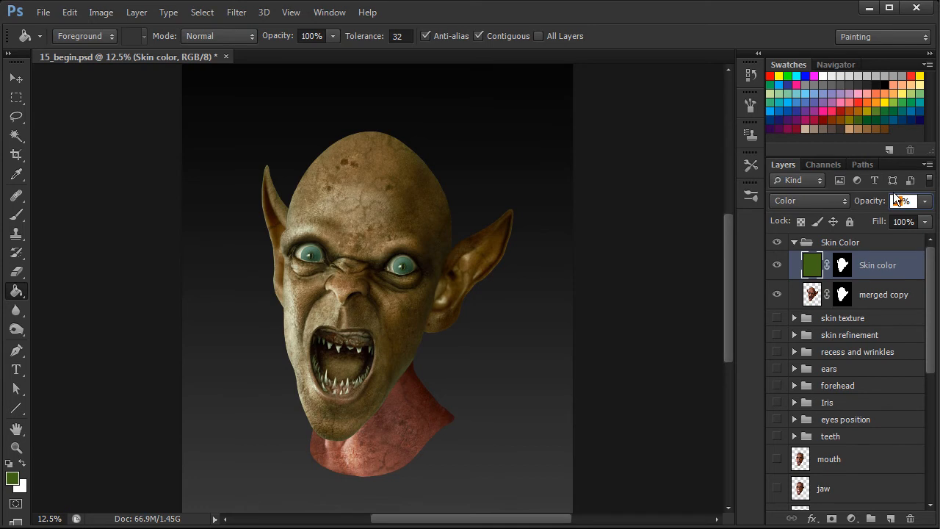
pyautogui.write('40')
pyautogui.press('Return')
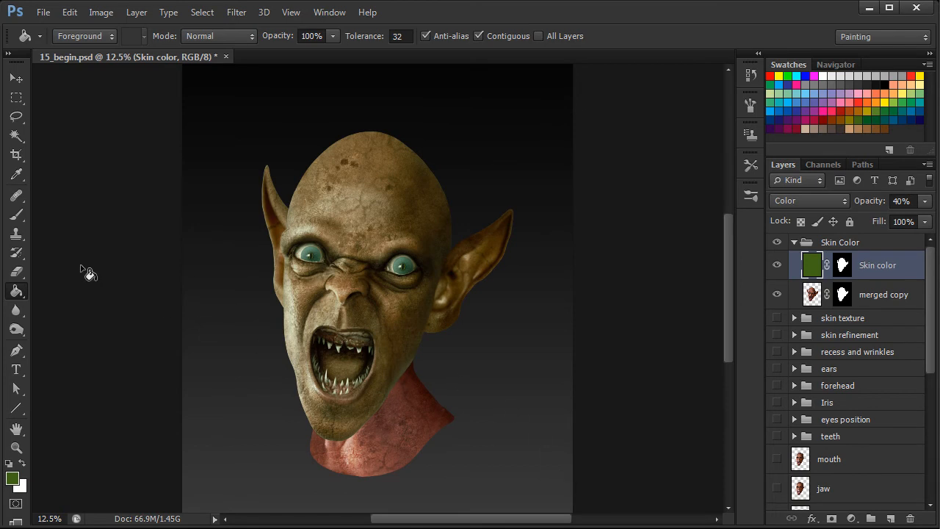
# Configure the Eraser with a soft round 380 px tip and enable Transfer with pen pressure controlling opacity and flow
pyautogui.click(17, 272)
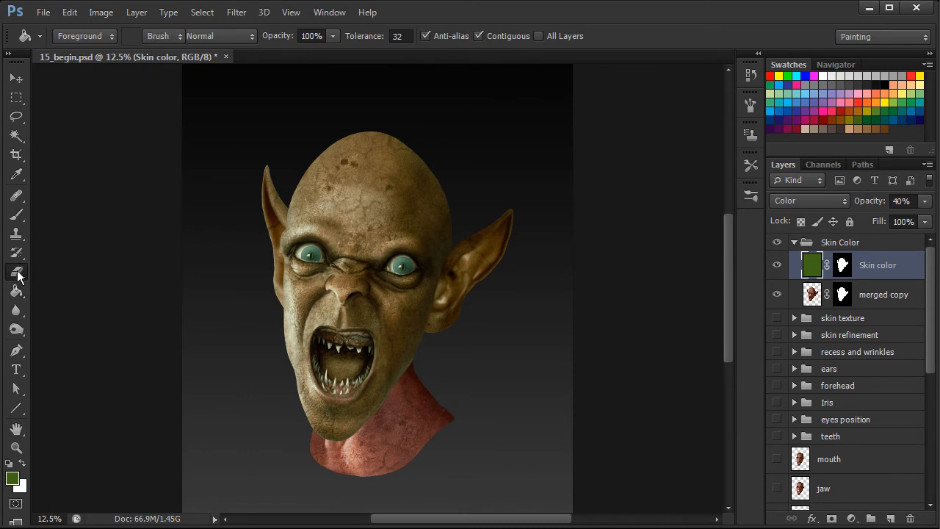
pyautogui.rightClick(391, 266)
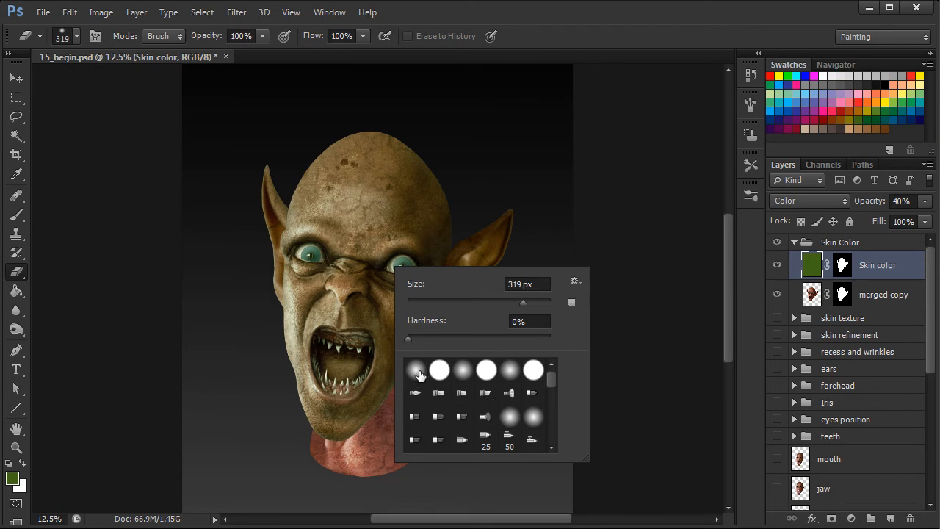
pyautogui.click(416, 371)
pyautogui.moveTo(524, 303); pyautogui.dragTo(530, 304)
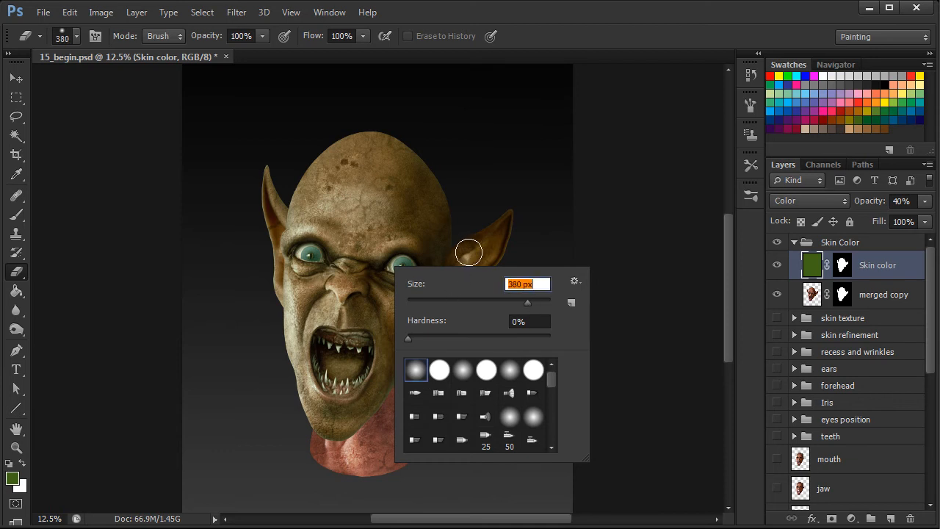
pyautogui.click(752, 104)
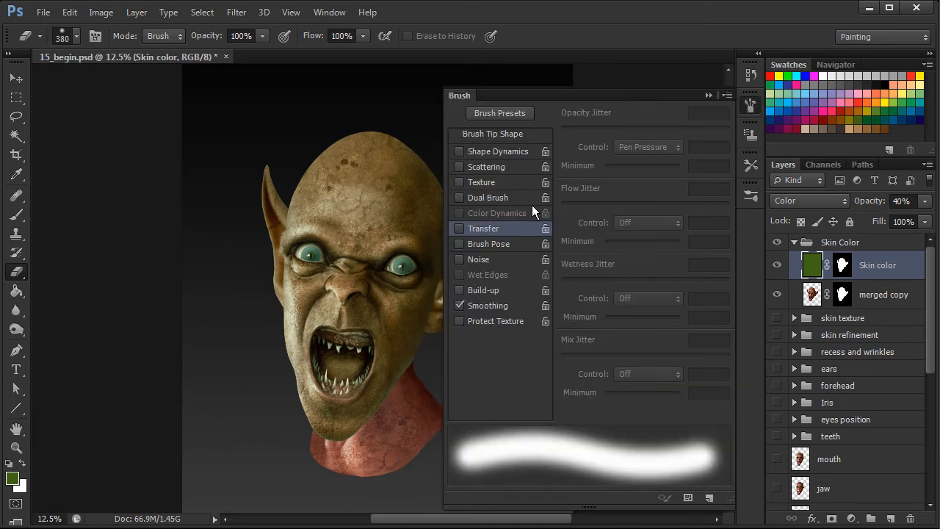
pyautogui.click(460, 228)
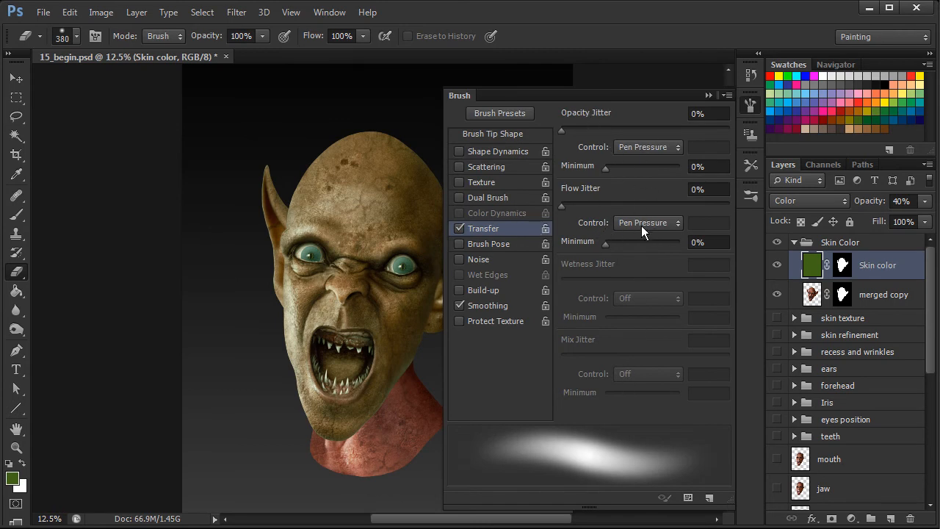
pyautogui.click(748, 105)
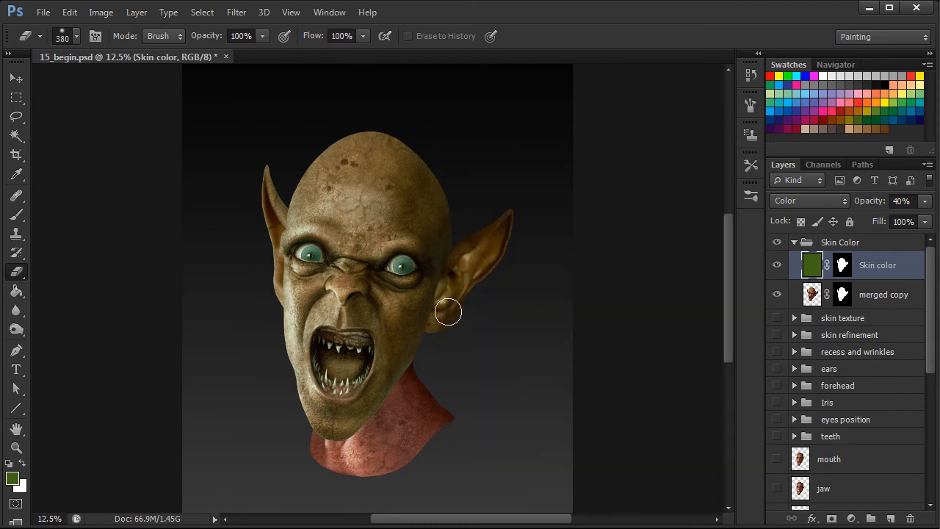
# Erase the green tint over the creature's eye nearest the large ear, using a smaller eraser for the eyeball
pyautogui.hotkey('ctrl', '+')
pyautogui.moveTo(728, 296); pyautogui.dragTo(729, 297)
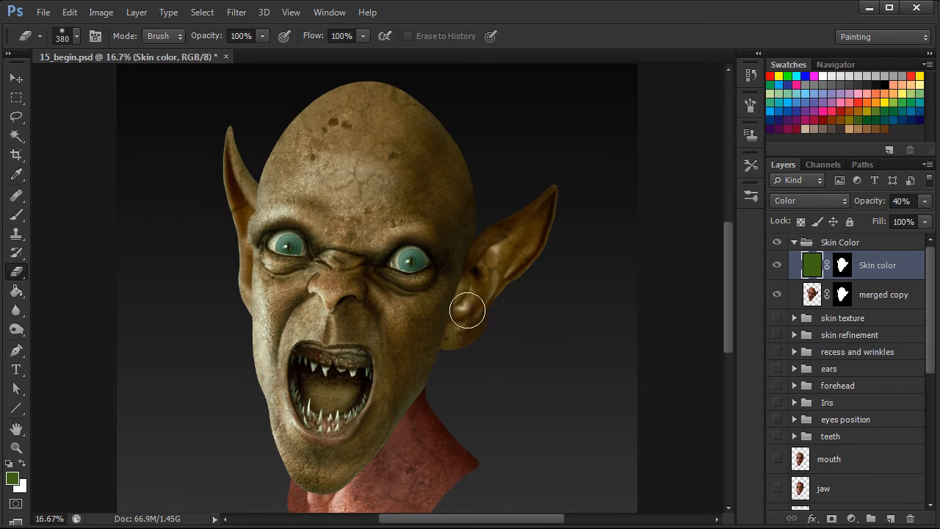
pyautogui.moveTo(729, 325); pyautogui.dragTo(730, 329)
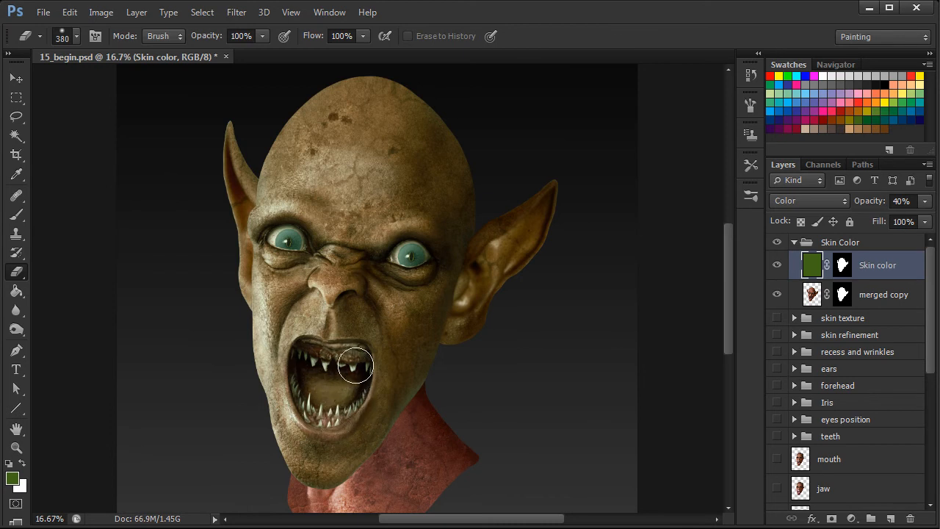
pyautogui.moveTo(421, 258)
pyautogui.mouseDown()
pyautogui.moveTo(396, 257)
pyautogui.moveTo(401, 243)
pyautogui.moveTo(393, 254)
pyautogui.moveTo(424, 258)
pyautogui.moveTo(399, 251)
pyautogui.moveTo(411, 230)
pyautogui.moveTo(426, 265)
pyautogui.moveTo(399, 266)
pyautogui.moveTo(415, 279)
pyautogui.moveTo(445, 226)
pyautogui.moveTo(405, 263)
pyautogui.moveTo(374, 252)
pyautogui.moveTo(408, 230)
pyautogui.moveTo(421, 275)
pyautogui.moveTo(407, 285)
pyautogui.moveTo(420, 292)
pyautogui.mouseUp()
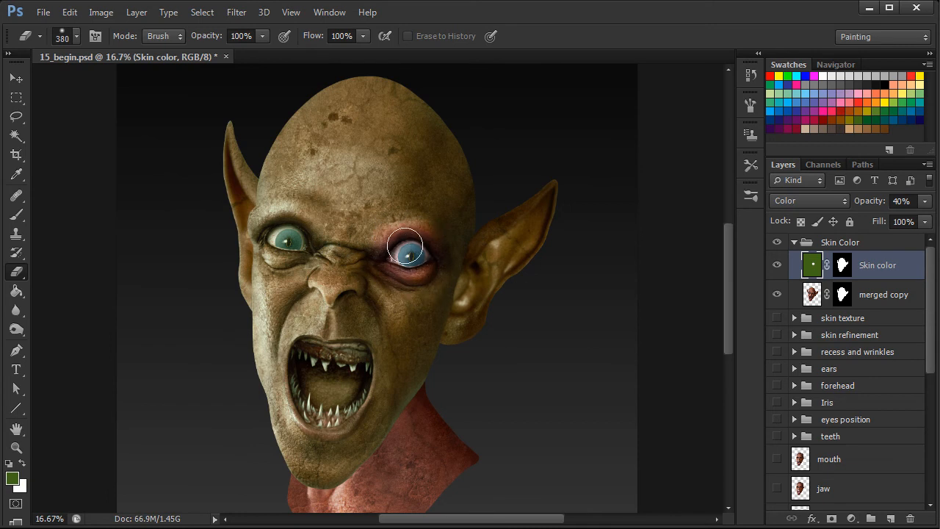
pyautogui.rightClick(431, 242)
pyautogui.moveTo(561, 273); pyautogui.dragTo(509, 275)
pyautogui.click(405, 257)
# Enlarge the eraser to 432 px and erase the green tint over and around the other eye
pyautogui.rightClick(406, 255)
pyautogui.click(513, 286)
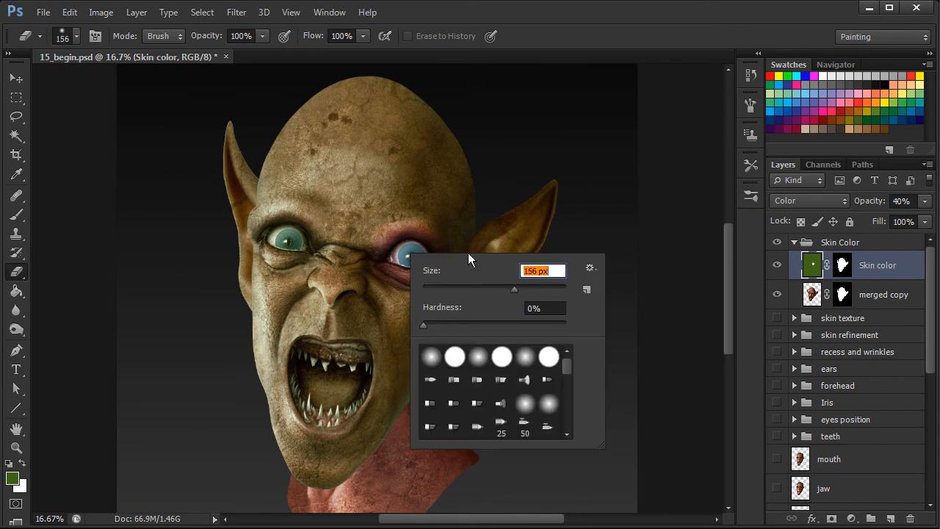
pyautogui.moveTo(518, 288); pyautogui.dragTo(525, 288)
pyautogui.press('Return')
pyautogui.moveTo(272, 229)
pyautogui.mouseDown()
pyautogui.moveTo(300, 234)
pyautogui.moveTo(272, 240)
pyautogui.moveTo(284, 251)
pyautogui.moveTo(280, 237)
pyautogui.moveTo(291, 238)
pyautogui.moveTo(280, 237)
pyautogui.moveTo(284, 255)
pyautogui.moveTo(280, 231)
pyautogui.moveTo(281, 256)
pyautogui.moveTo(300, 228)
pyautogui.moveTo(280, 233)
pyautogui.moveTo(285, 256)
pyautogui.moveTo(273, 225)
pyautogui.moveTo(293, 251)
pyautogui.moveTo(277, 221)
pyautogui.moveTo(270, 241)
pyautogui.moveTo(290, 241)
pyautogui.moveTo(294, 224)
pyautogui.moveTo(301, 251)
pyautogui.moveTo(307, 241)
pyautogui.moveTo(276, 229)
pyautogui.moveTo(287, 256)
pyautogui.moveTo(272, 246)
pyautogui.moveTo(301, 224)
pyautogui.mouseUp()
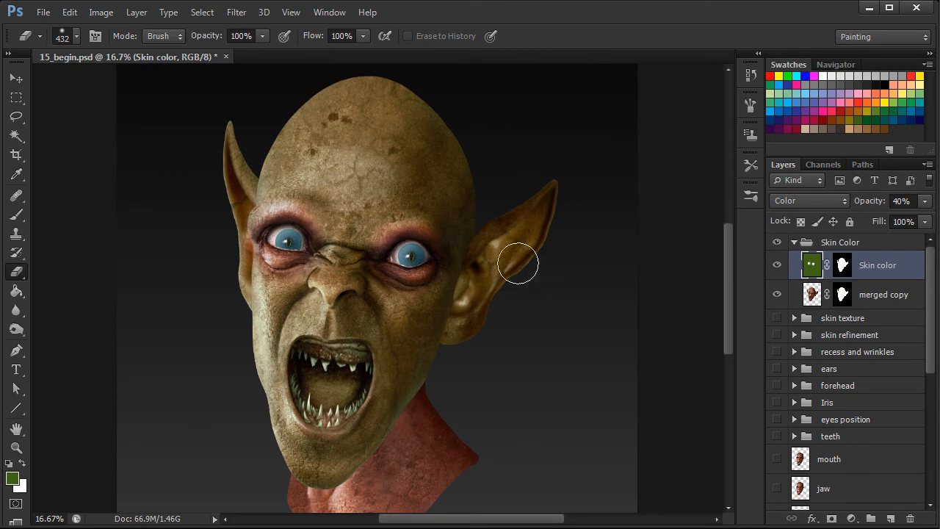
# Shrink the eraser to about 158 px and erase the green tint from the inside of the large ear
pyautogui.rightClick(529, 237)
pyautogui.moveTo(667, 269); pyautogui.dragTo(622, 271)
pyautogui.click(461, 294)
pyautogui.rightClick(527, 239)
pyautogui.moveTo(583, 279); pyautogui.dragTo(621, 285)
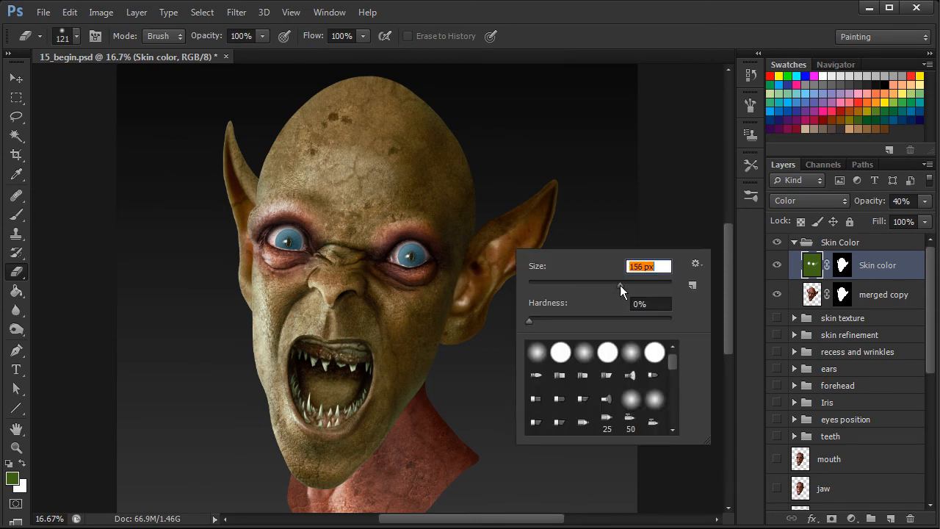
pyautogui.click(467, 294)
pyautogui.moveTo(467, 293)
pyautogui.mouseDown()
pyautogui.moveTo(501, 244)
pyautogui.moveTo(514, 252)
pyautogui.moveTo(533, 225)
pyautogui.moveTo(456, 308)
pyautogui.moveTo(523, 227)
pyautogui.moveTo(534, 232)
pyautogui.moveTo(507, 245)
pyautogui.mouseUp()
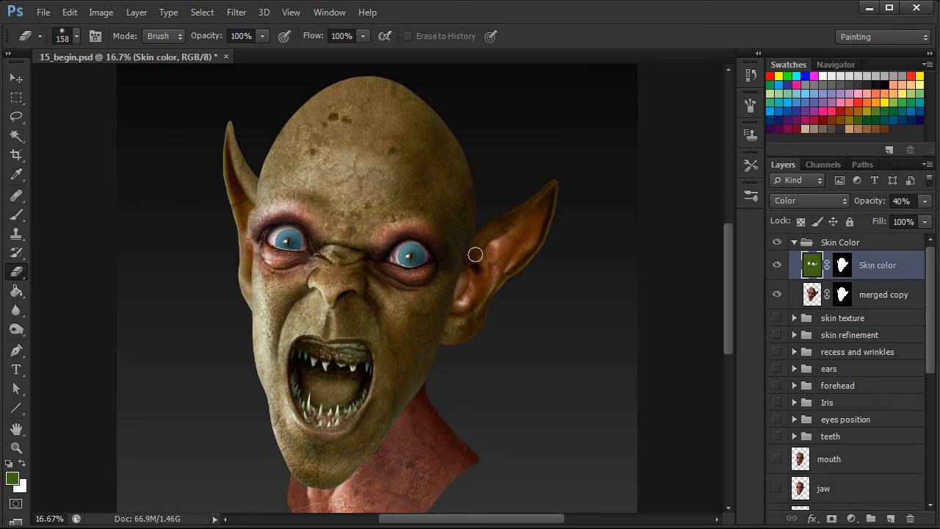
# Set the eraser to 133 px and erase the green tint from the inside of the narrow ear
pyautogui.rightClick(243, 204)
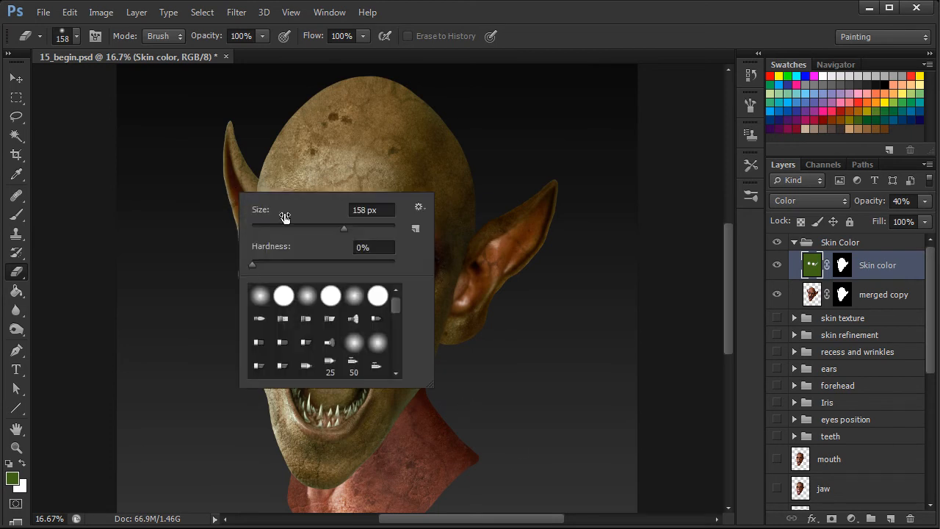
pyautogui.moveTo(341, 228); pyautogui.dragTo(336, 227)
pyautogui.click(242, 190)
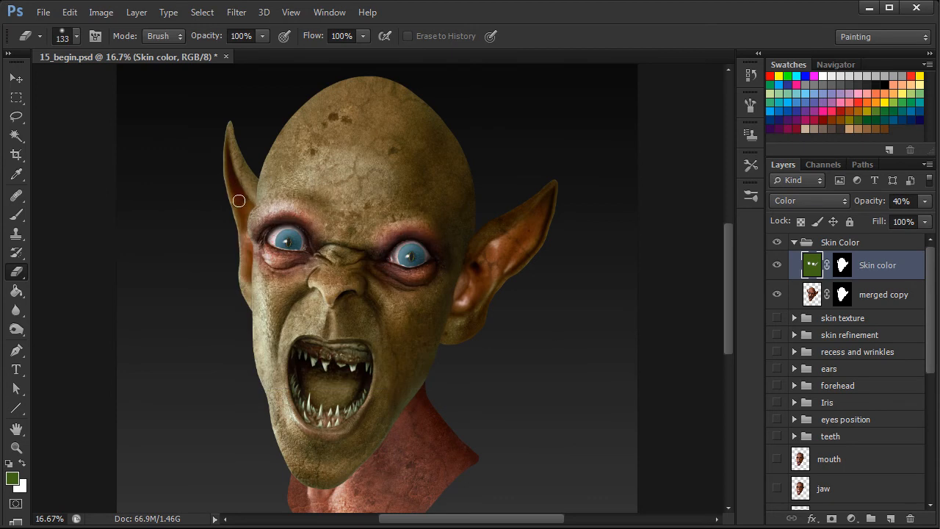
# Erase the green tint from the lips, teeth and mouth interior, and compare the face with the "Skin color" layer hidden and shown
pyautogui.scroll(-2, 729, 350)
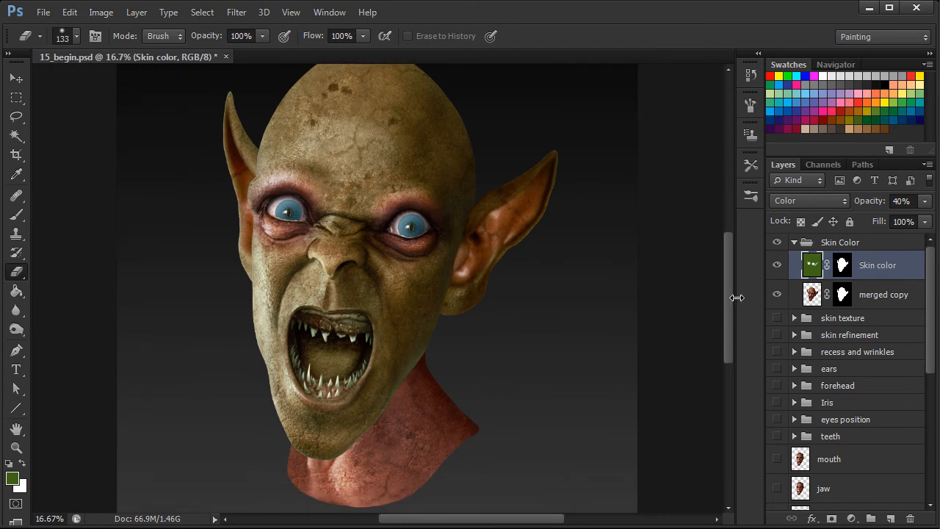
pyautogui.moveTo(338, 353)
pyautogui.mouseDown()
pyautogui.moveTo(342, 382)
pyautogui.moveTo(344, 347)
pyautogui.moveTo(330, 378)
pyautogui.moveTo(346, 334)
pyautogui.mouseUp()
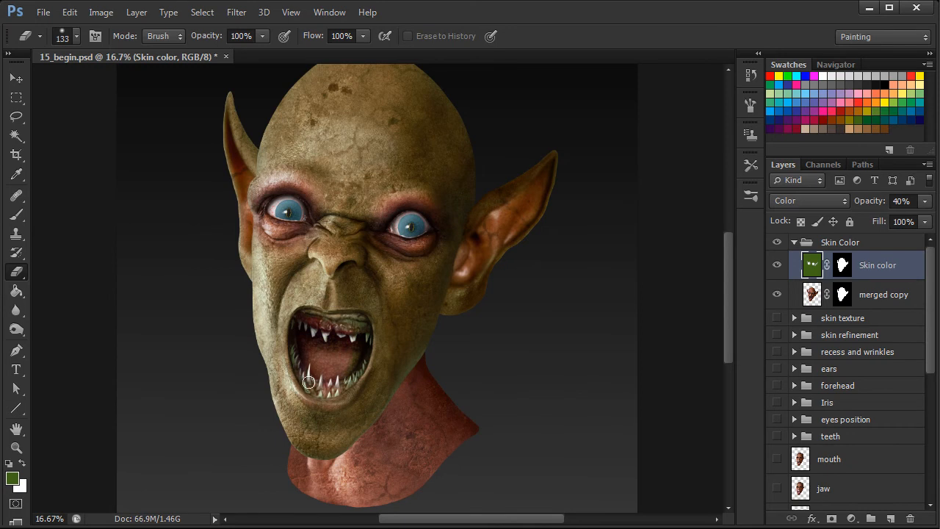
pyautogui.moveTo(360, 331); pyautogui.dragTo(315, 318)
pyautogui.scroll(1, 728, 332)
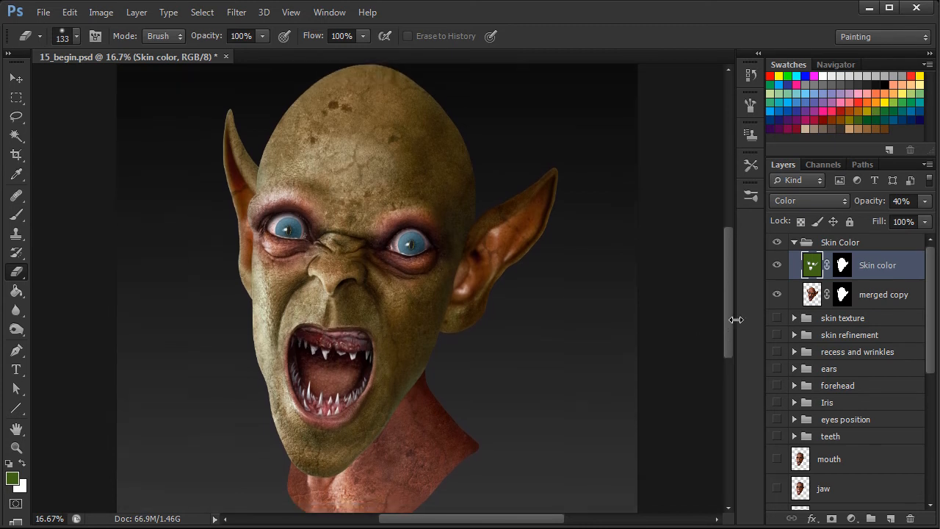
pyautogui.click(777, 266)
pyautogui.click(778, 267)
pyautogui.click(779, 268)
pyautogui.click(778, 272)
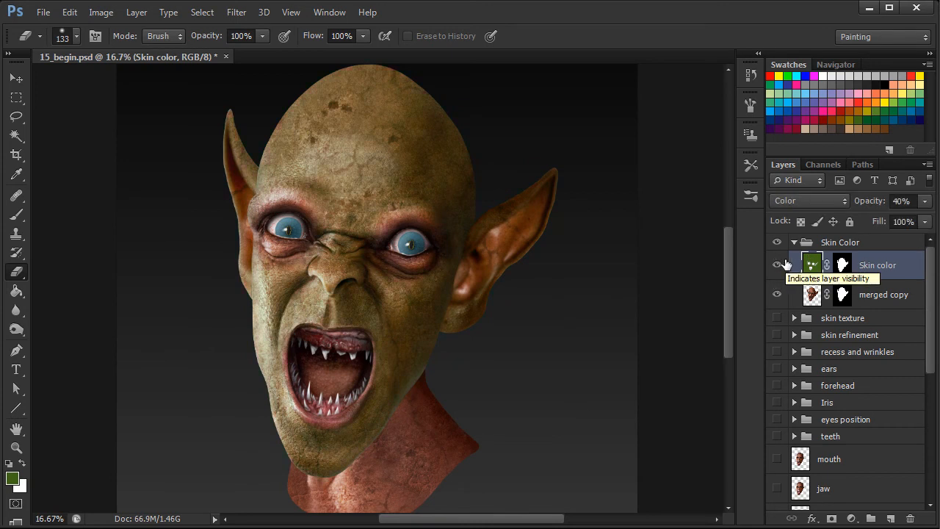
# Add a new layer above "Skin color" and copy the "Skin color" layer mask onto it
pyautogui.click(891, 518)
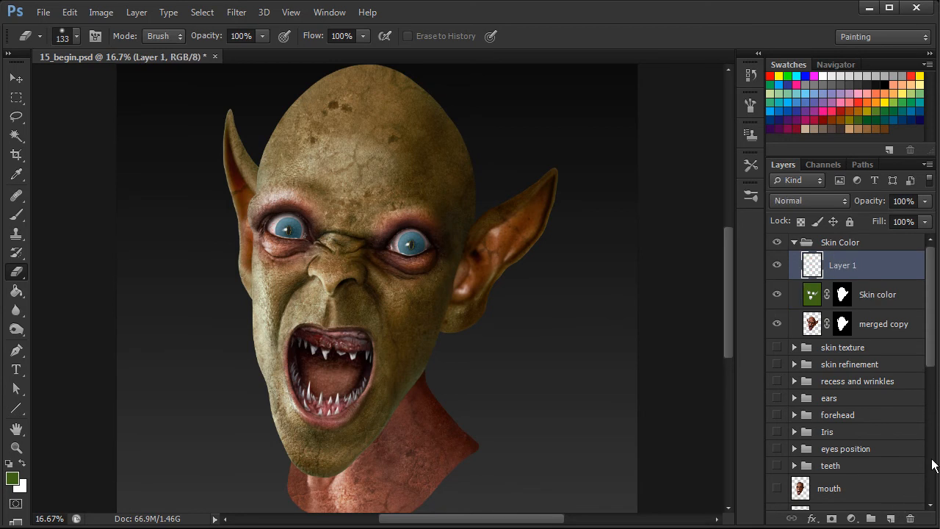
pyautogui.click(850, 295)
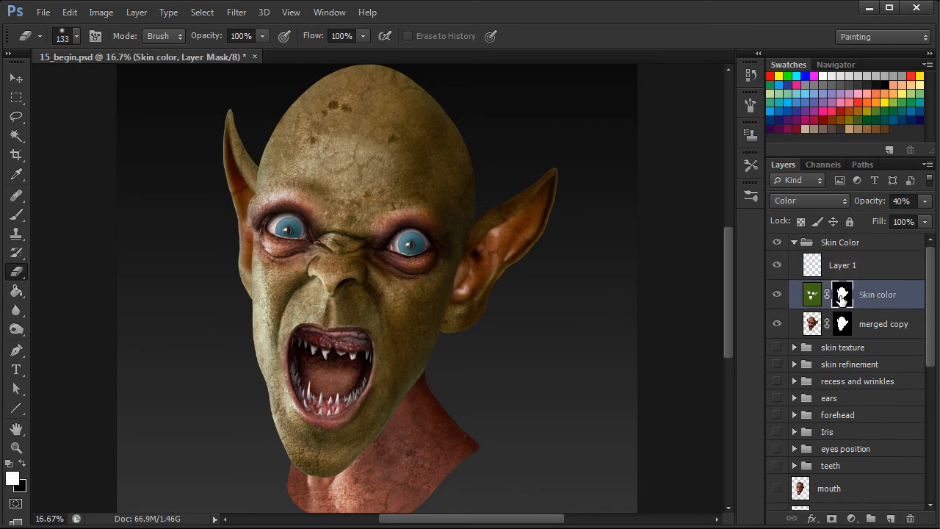
pyautogui.moveTo(844, 295); pyautogui.dragTo(842, 266)
# Rename the new top layer as "shadow color"
pyautogui.click(892, 277)
pyautogui.doubleClick(893, 266)
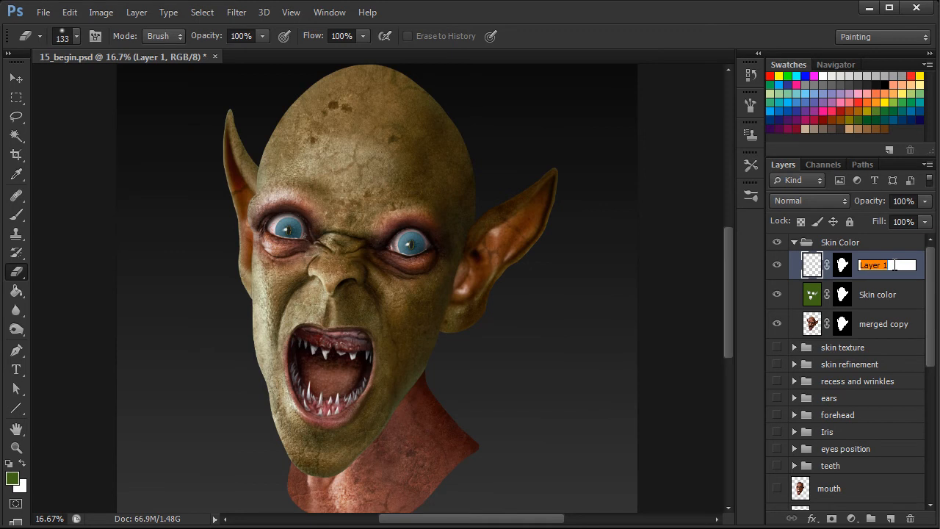
pyautogui.write('shadow color')
pyautogui.press('Return')
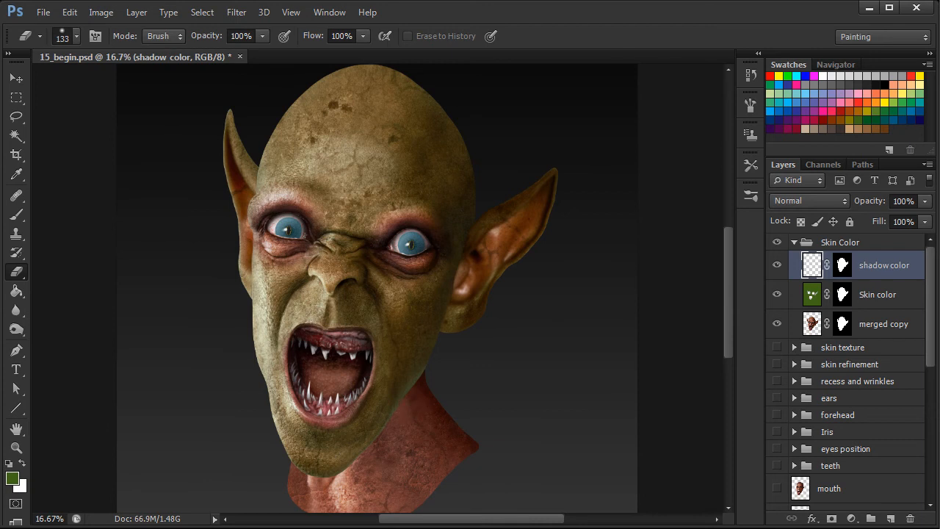
# Choose a blue swatch as the foreground colour and set the "shadow color" layer's blend mode to Soft Light
pyautogui.click(792, 109)
pyautogui.click(838, 199)
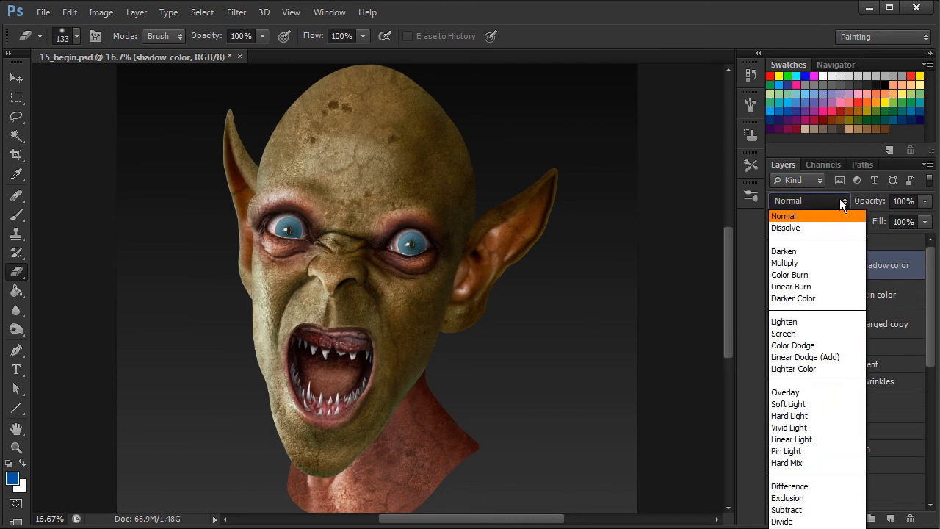
pyautogui.click(812, 404)
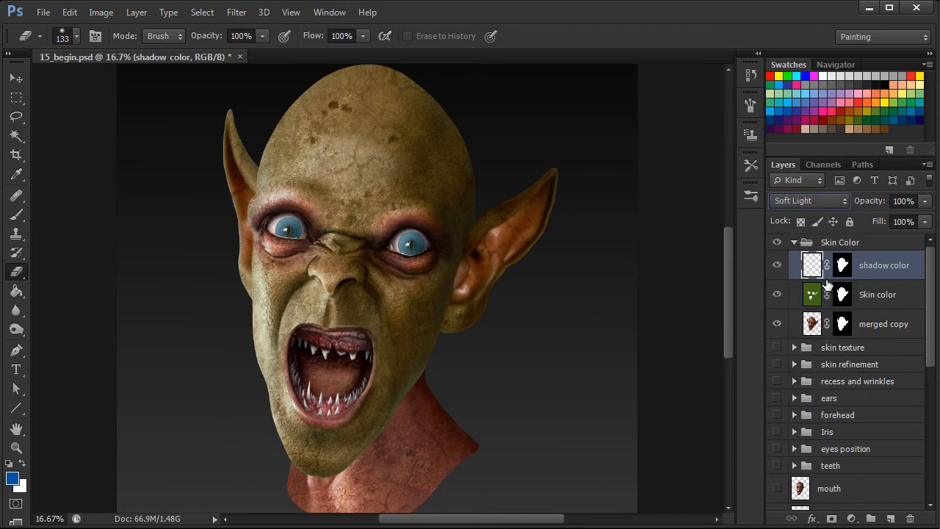
# Switch to the Brush tool with a soft round tip of 0% hardness and a size of 96 px
pyautogui.click(17, 214)
pyautogui.rightClick(288, 230)
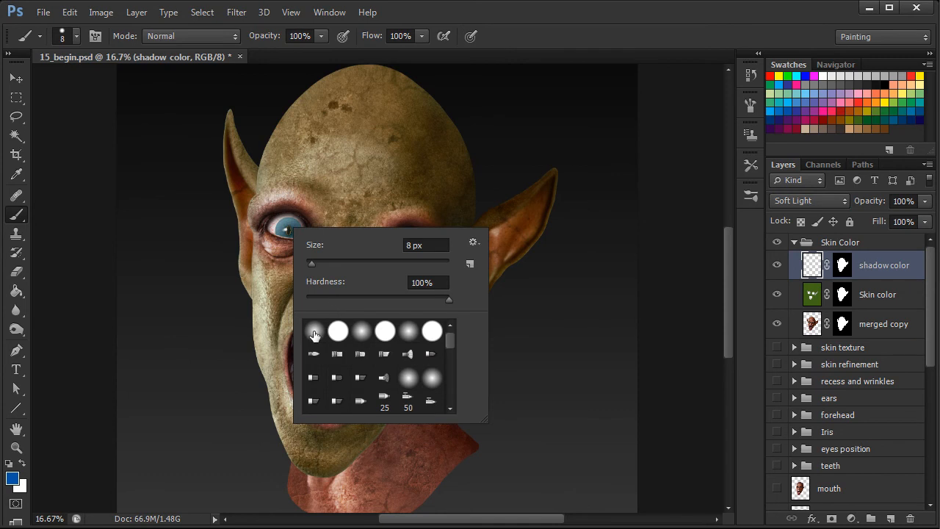
pyautogui.click(315, 330)
pyautogui.moveTo(314, 264); pyautogui.dragTo(372, 265)
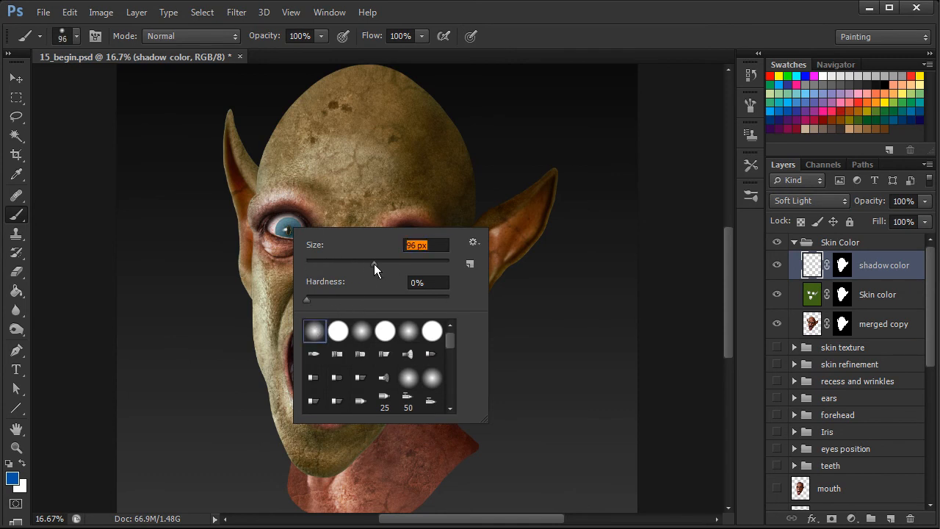
# Set the brush size to 380 px and enable Transfer with Pen Pressure controlling opacity and flow
pyautogui.moveTo(431, 262); pyautogui.dragTo(426, 262)
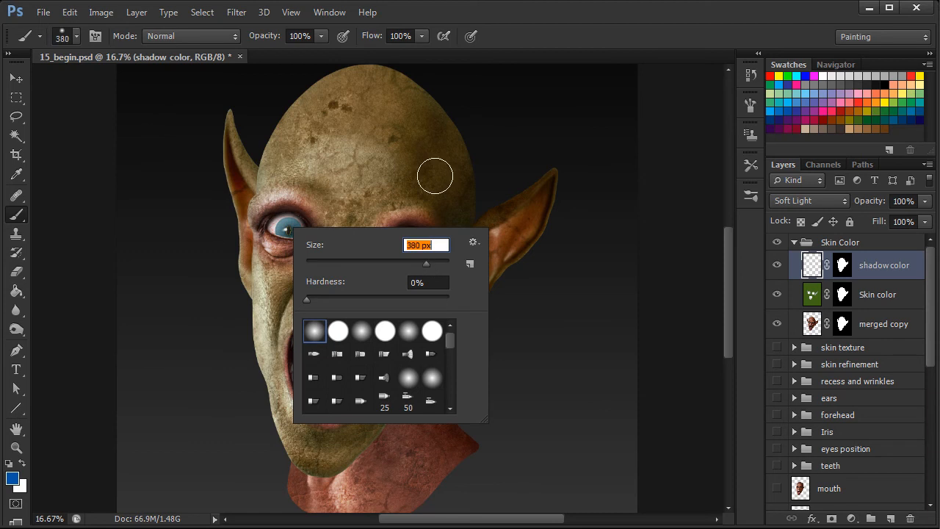
pyautogui.click(750, 106)
pyautogui.click(495, 226)
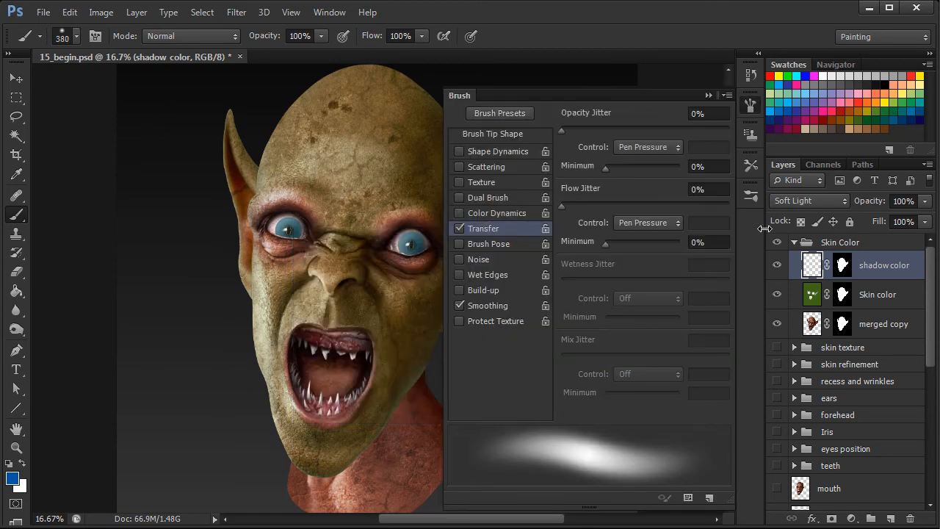
pyautogui.click(753, 103)
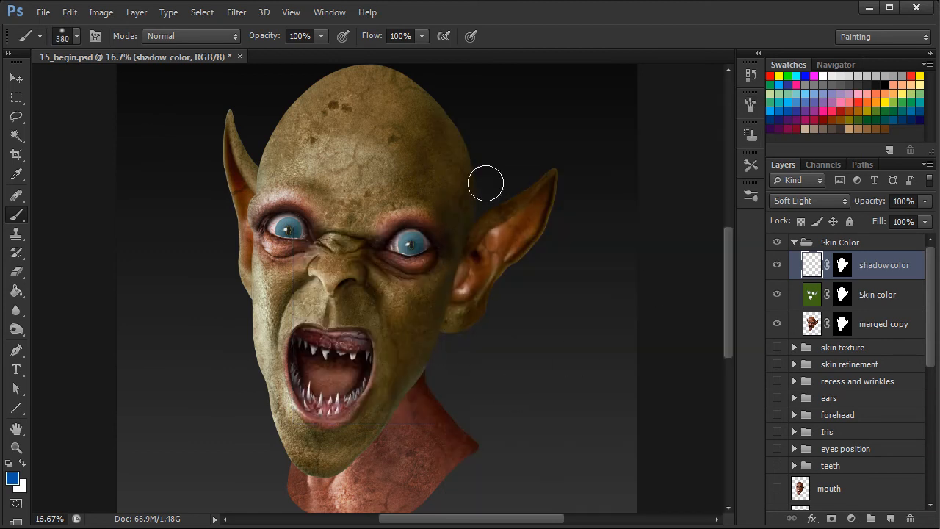
# Paint soft blue shading over the shadowed areas of the face and head on the "shadow color" layer
pyautogui.scroll(2, 730, 262)
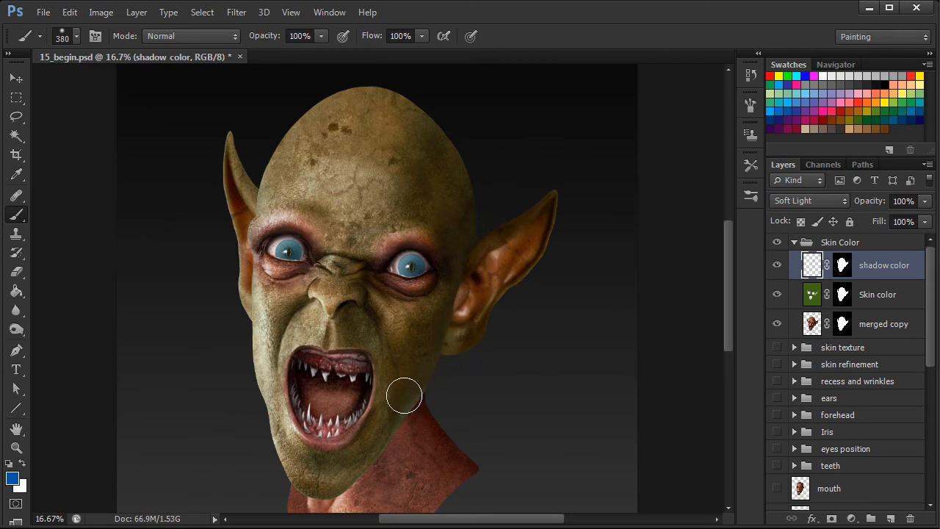
pyautogui.moveTo(730, 275); pyautogui.dragTo(726, 289)
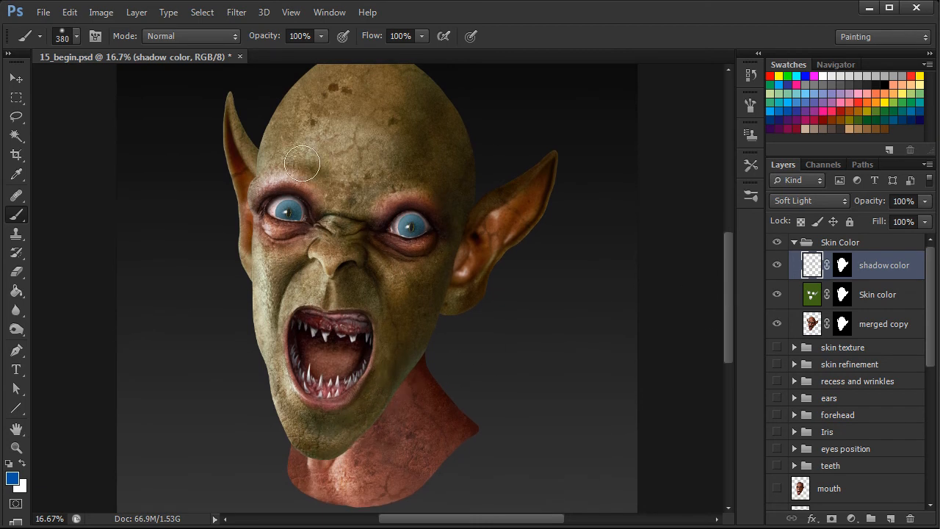
pyautogui.moveTo(723, 293); pyautogui.dragTo(723, 279)
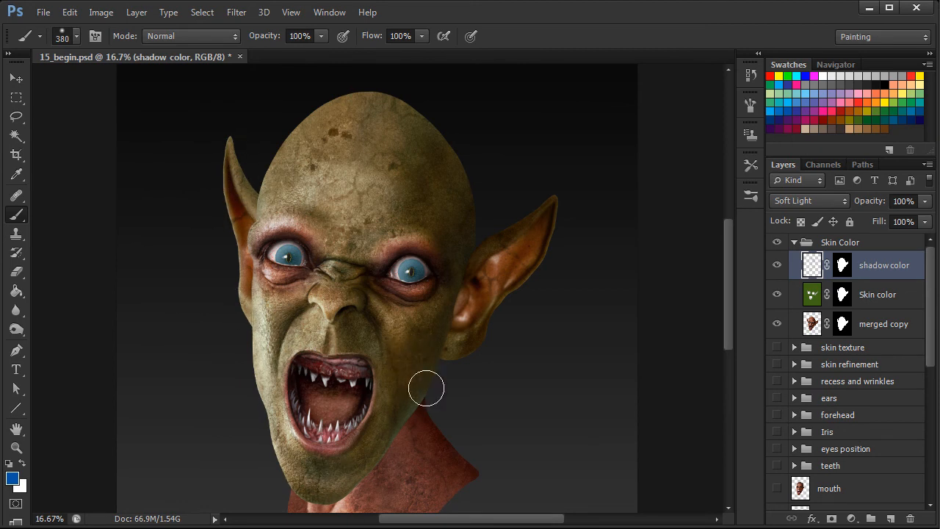
# On the "Skin color" layer, erase the green tint along the forehead veins with a soft 54 px eraser
pyautogui.click(885, 294)
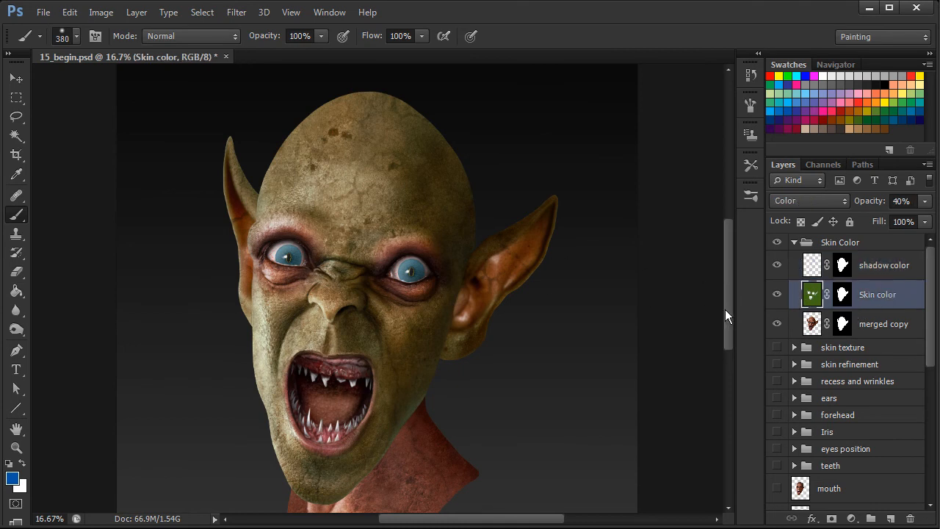
pyautogui.moveTo(726, 314); pyautogui.dragTo(725, 318)
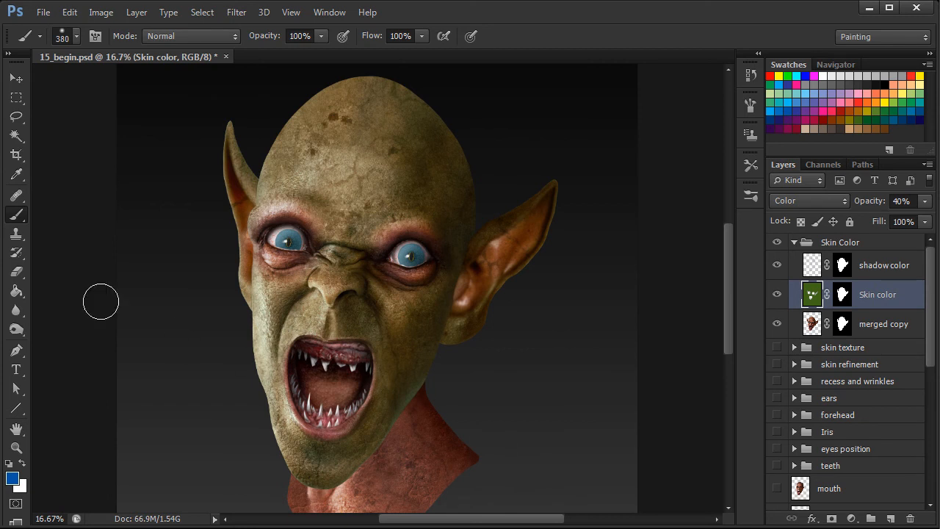
pyautogui.press('e')
pyautogui.rightClick(387, 171)
pyautogui.click(437, 203)
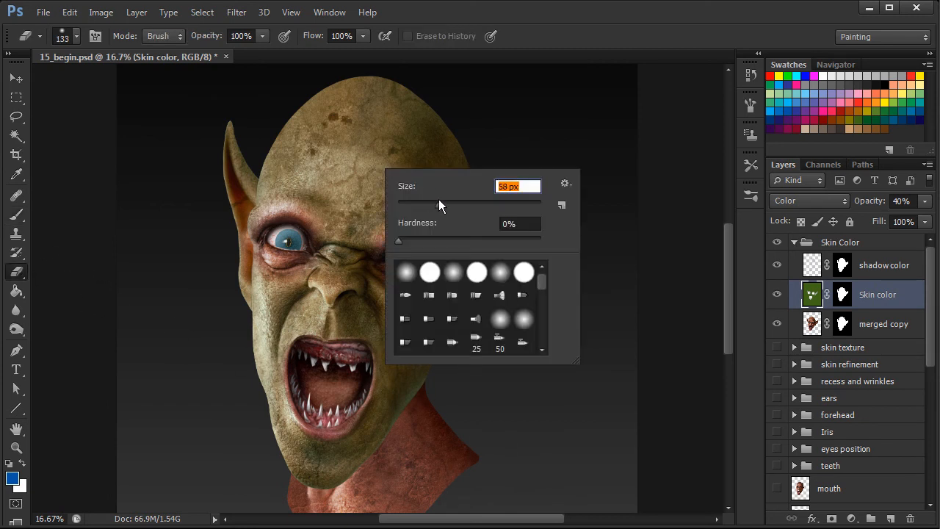
pyautogui.click(360, 192)
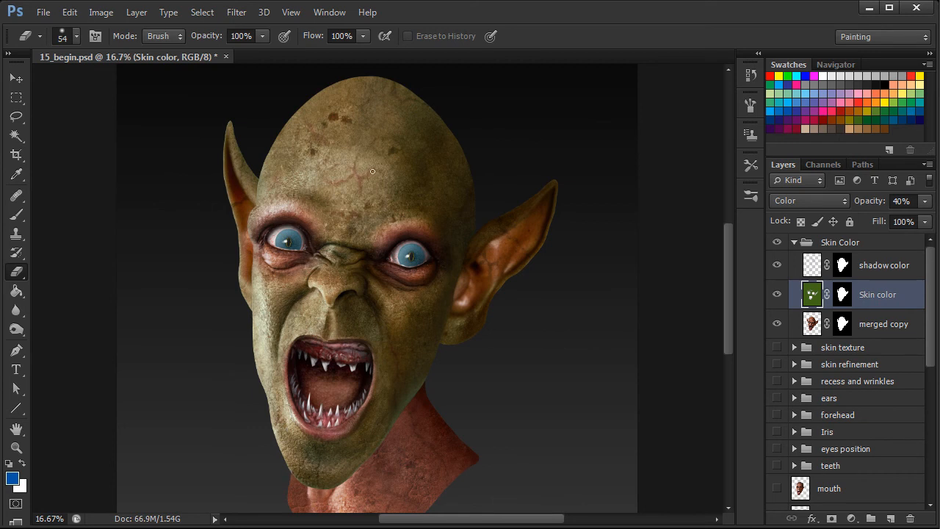
pyautogui.scroll(-3, 727, 316)
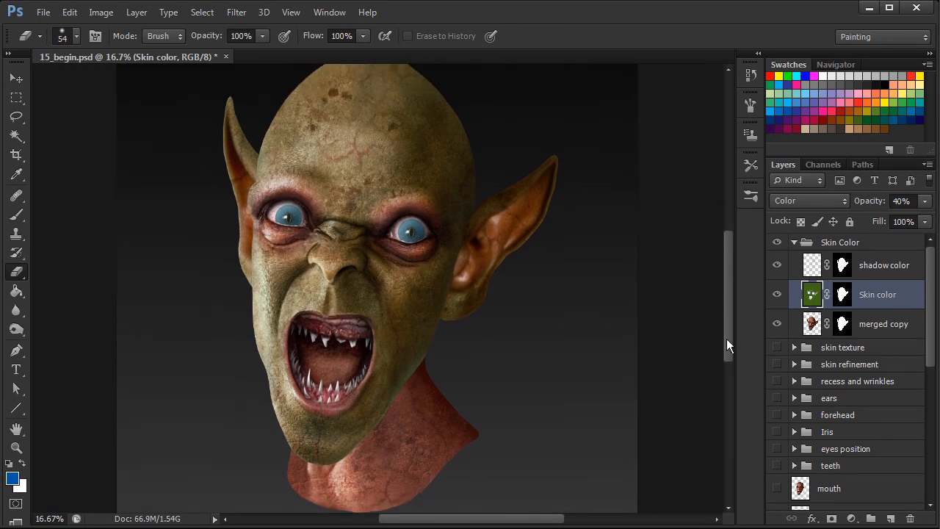
pyautogui.scroll(-3, 726, 339)
# Add a new layer above "blotches" in the neck group and copy the "blotches" layer mask onto it
pyautogui.moveTo(930, 340); pyautogui.dragTo(930, 476)
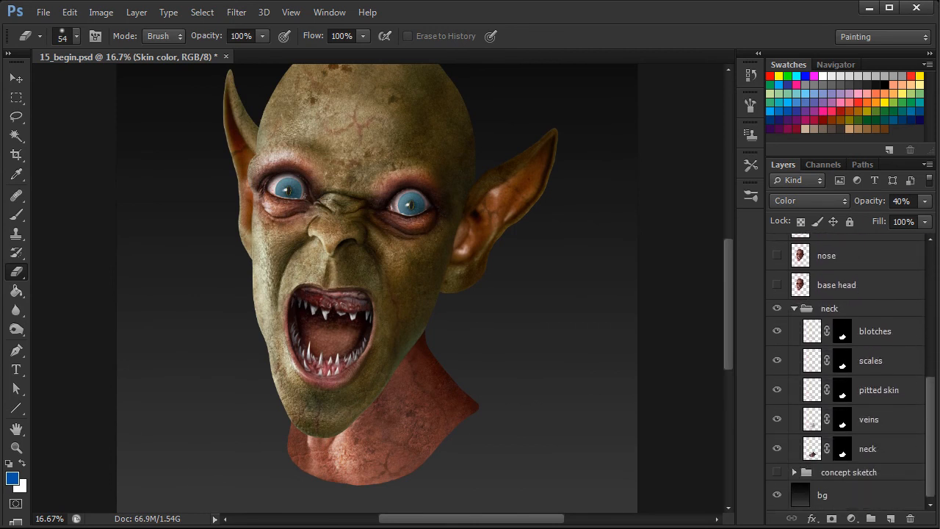
pyautogui.click(903, 325)
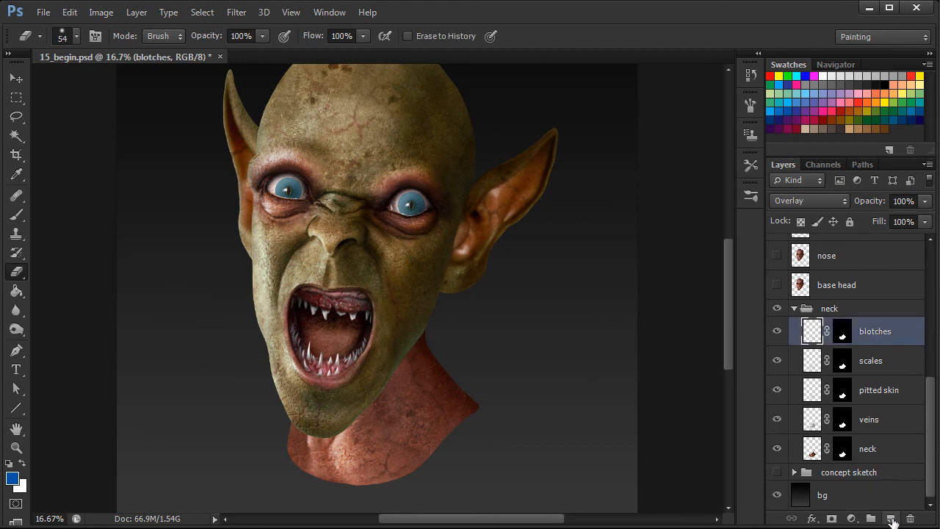
pyautogui.click(891, 519)
pyautogui.click(843, 361)
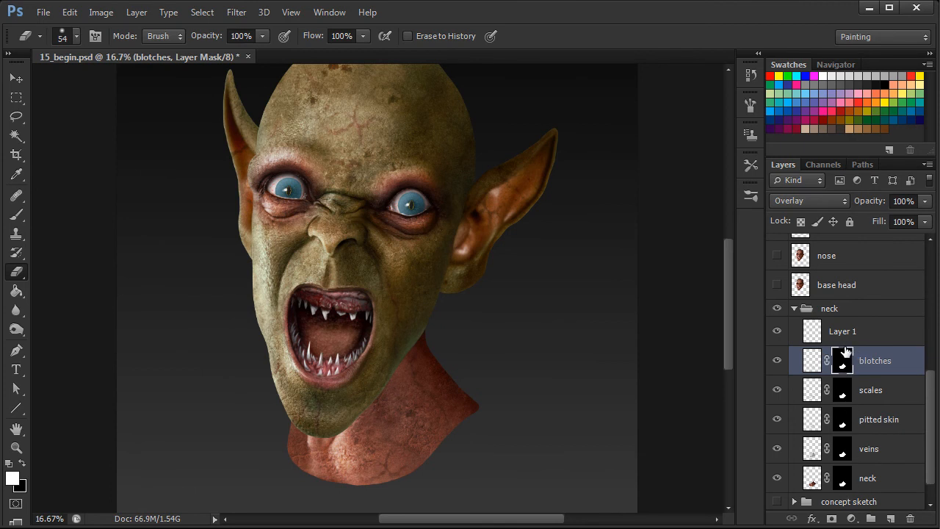
pyautogui.moveTo(840, 363); pyautogui.dragTo(844, 332)
pyautogui.click(884, 333)
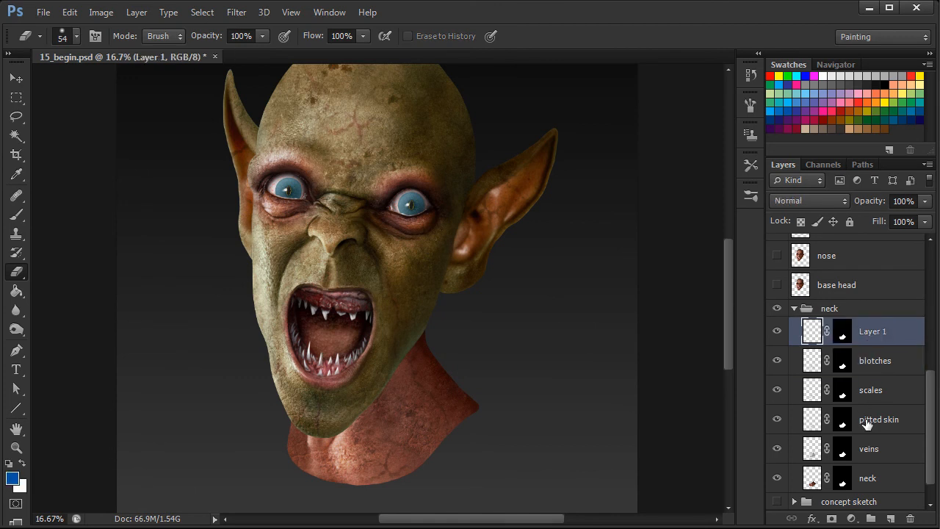
# Rename the new neck layer as "color" and set its blend mode to Color
pyautogui.doubleClick(885, 331)
pyautogui.write('color')
pyautogui.press('Return')
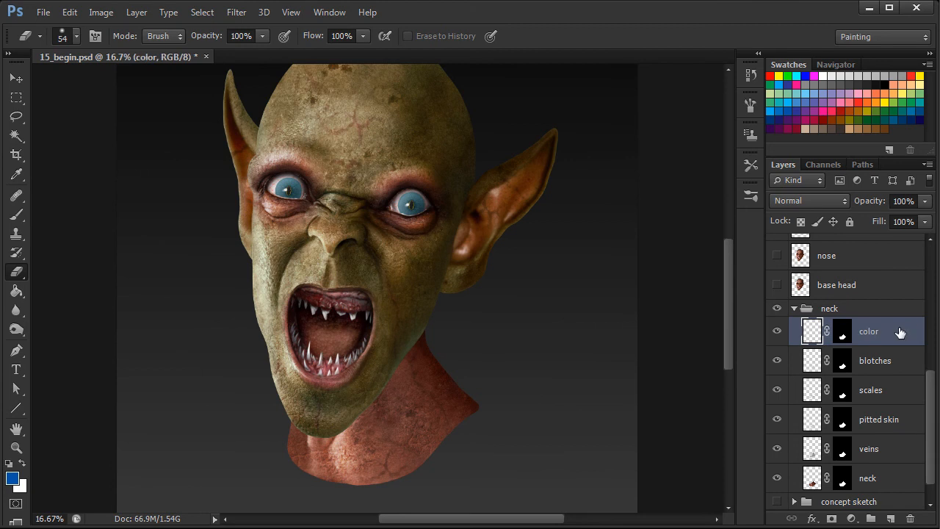
pyautogui.click(827, 199)
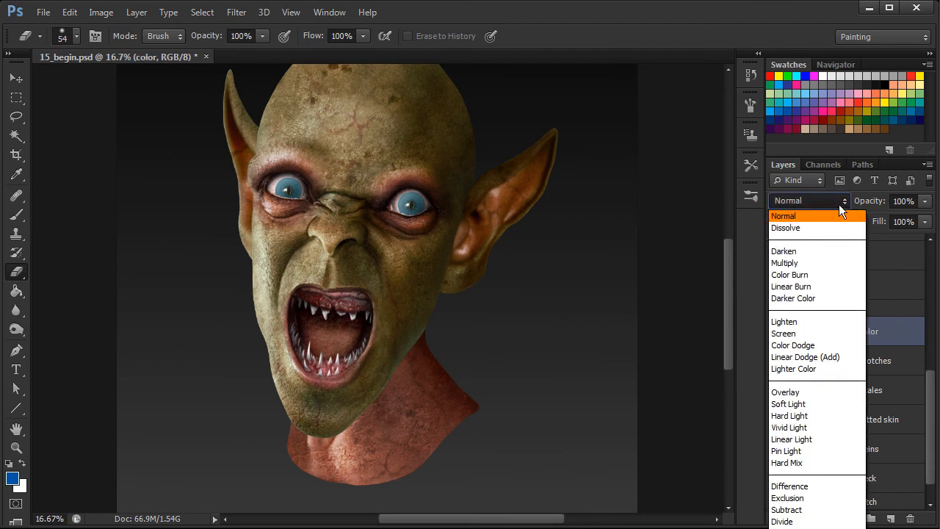
pyautogui.click(815, 528)
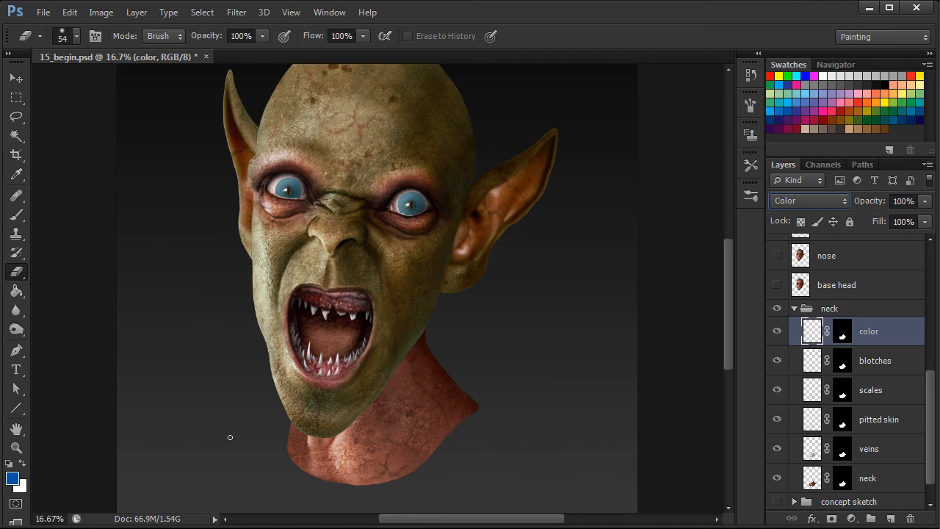
# Choose a dark green swatch as the foreground colour and set the neck "color" layer's opacity to 40%, matching "Skin color"
pyautogui.click(860, 120)
pyautogui.moveTo(933, 373); pyautogui.dragTo(930, 257)
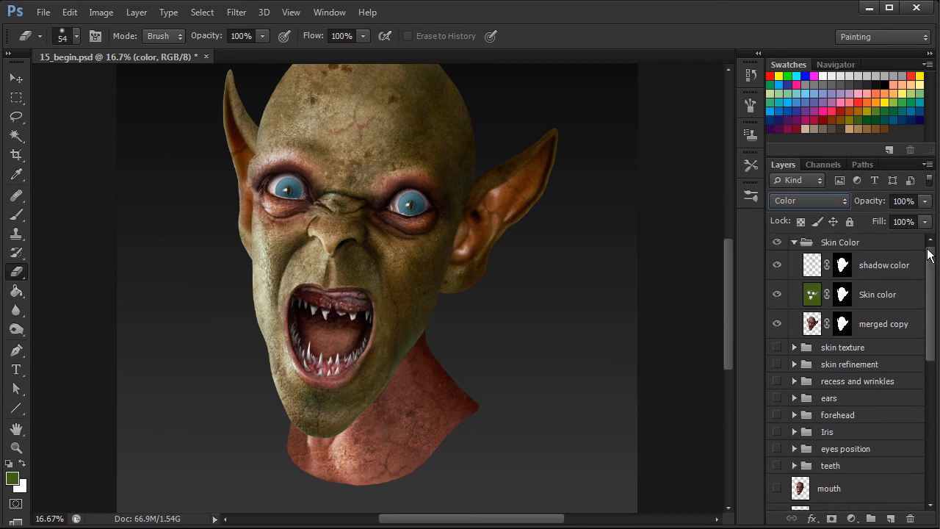
pyautogui.click(878, 295)
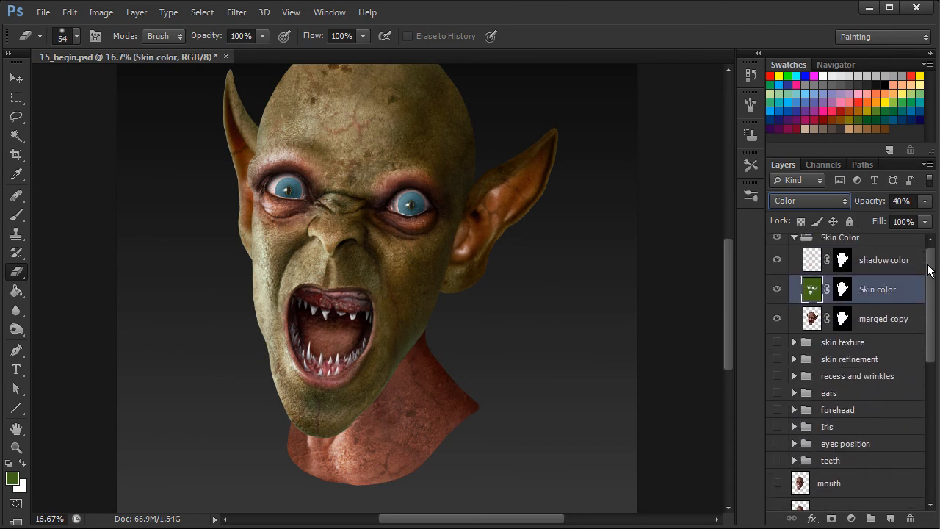
pyautogui.moveTo(930, 325); pyautogui.dragTo(928, 444)
pyautogui.click(877, 306)
pyautogui.click(907, 201)
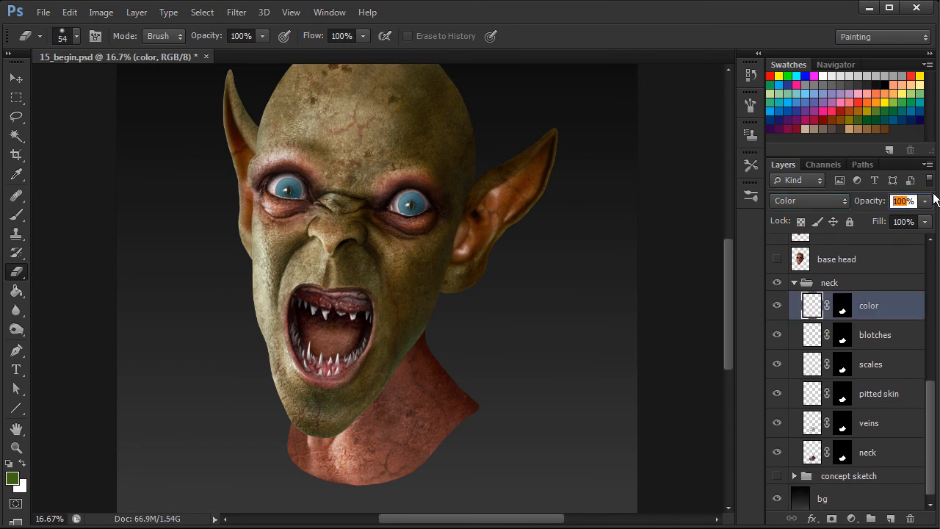
pyautogui.write('40')
pyautogui.press('Return')
# Fill the neck "color" layer with the green foreground colour using the Paint Bucket tool
pyautogui.moveTo(930, 397); pyautogui.dragTo(931, 382)
pyautogui.click(16, 291)
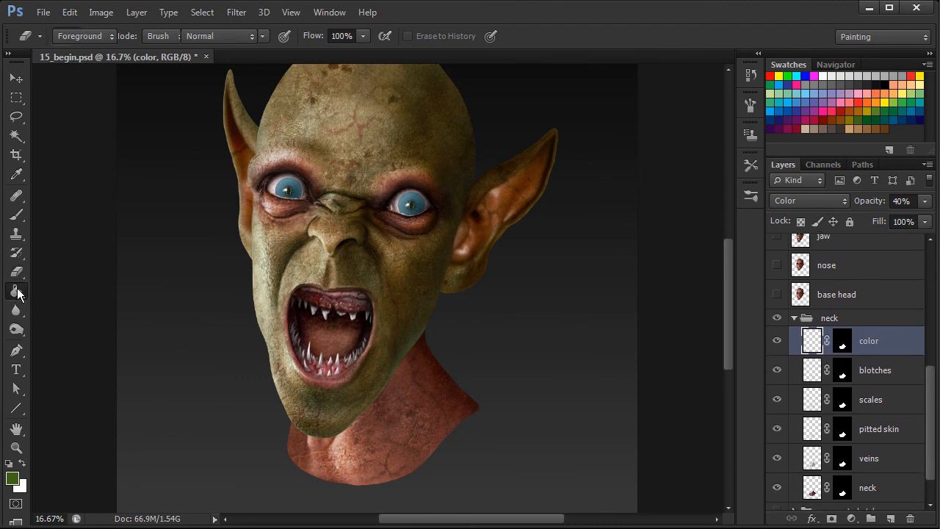
pyautogui.click(445, 384)
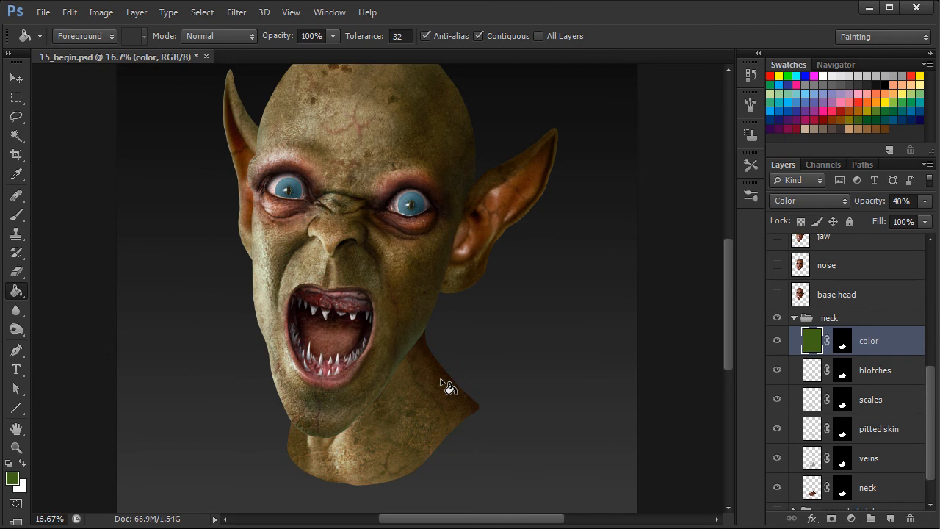
pyautogui.moveTo(728, 350); pyautogui.dragTo(727, 344)
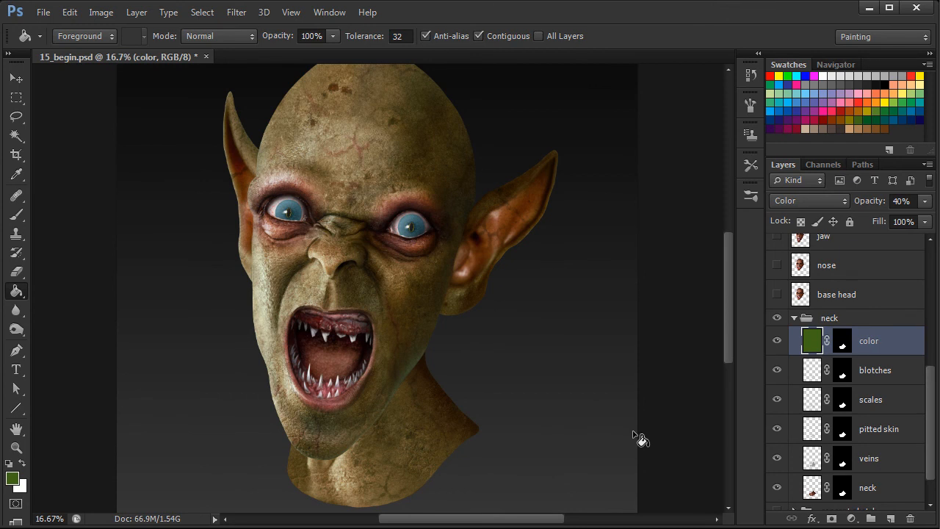
# Erase the green tint along the neck veins on the "color" layer with the soft 54 px eraser
pyautogui.click(16, 271)
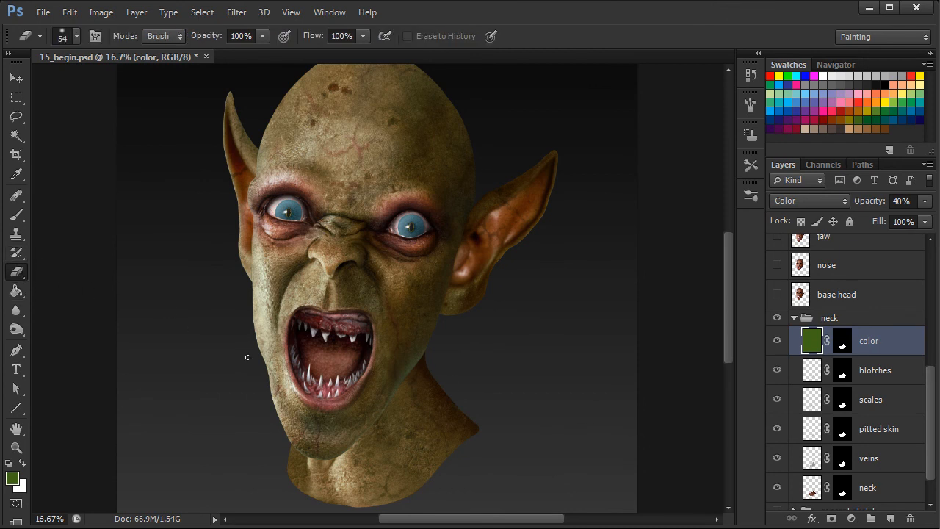
pyautogui.scroll(-1, 726, 351)
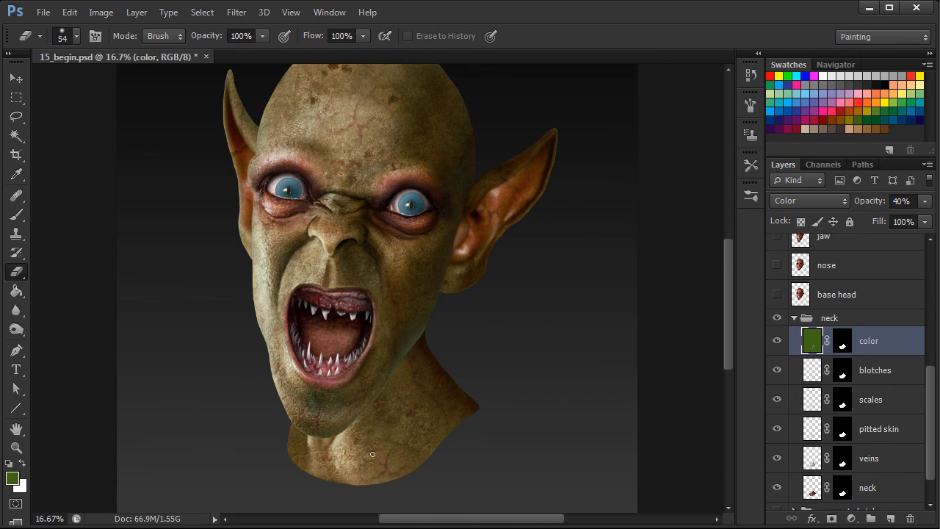
pyautogui.scroll(2, 727, 353)
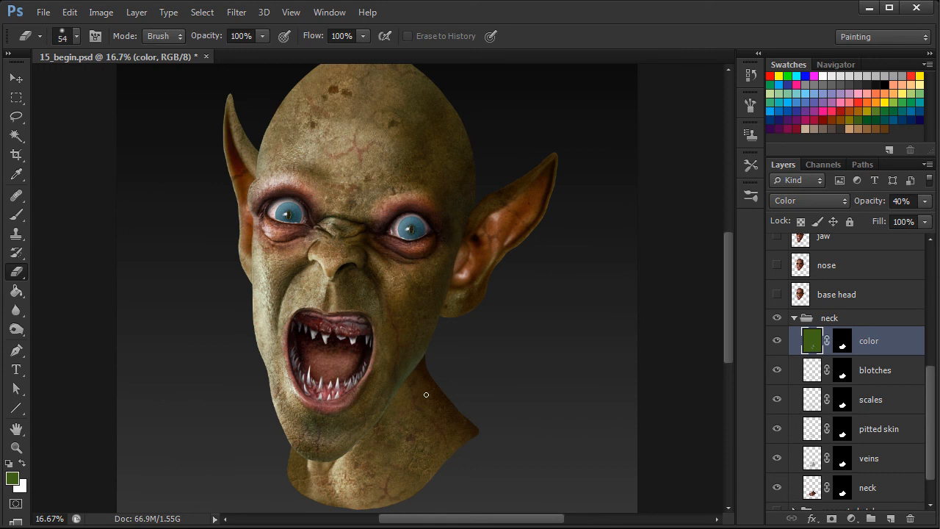
pyautogui.scroll(-2, 723, 345)
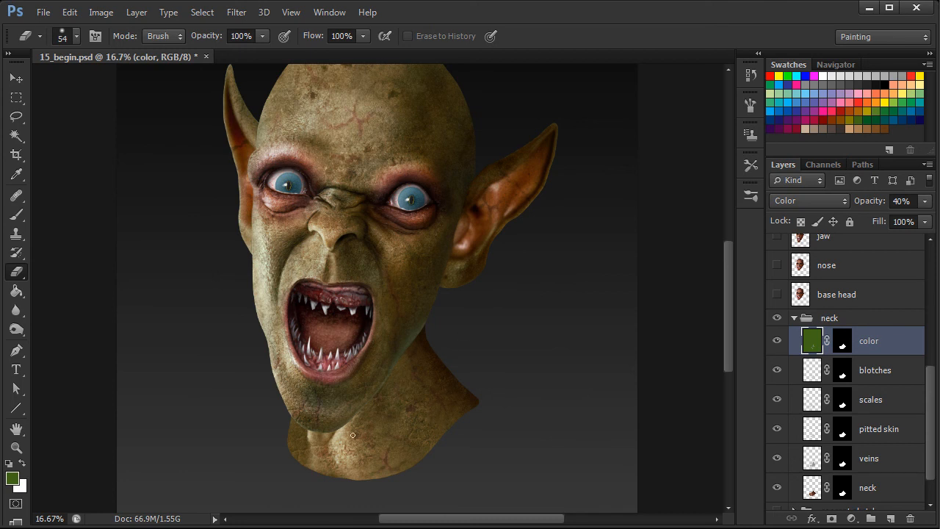
# Switch to the Brush tool, add a new layer above the neck's "color" layer and copy the "color" mask onto it
pyautogui.click(17, 215)
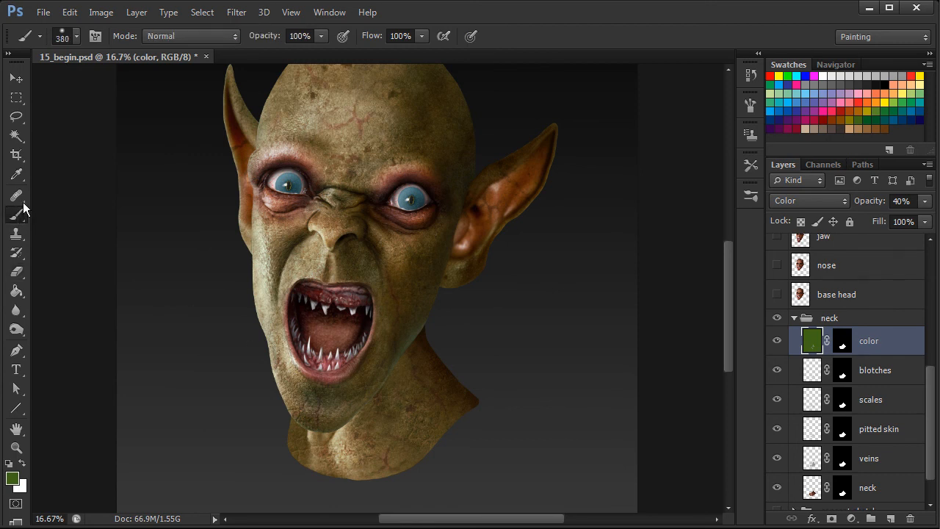
pyautogui.click(890, 519)
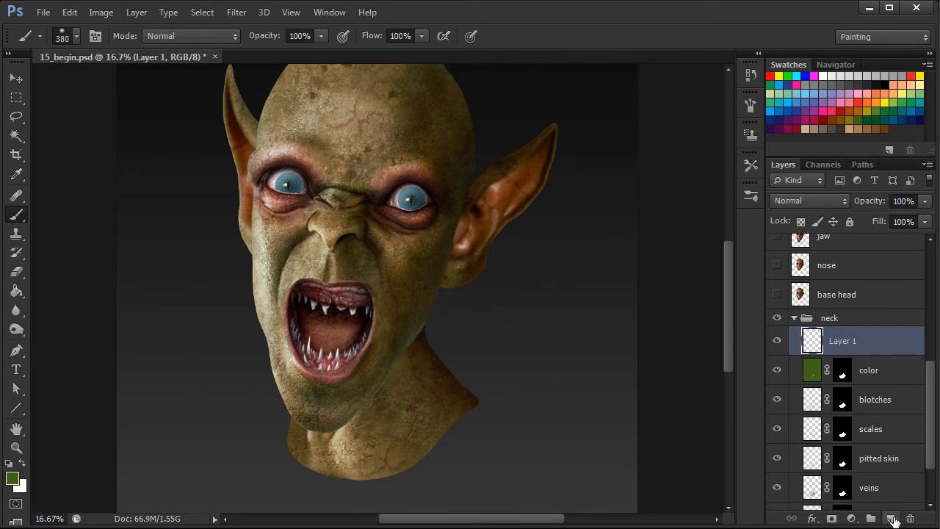
pyautogui.click(844, 373)
pyautogui.moveTo(856, 376); pyautogui.dragTo(874, 340)
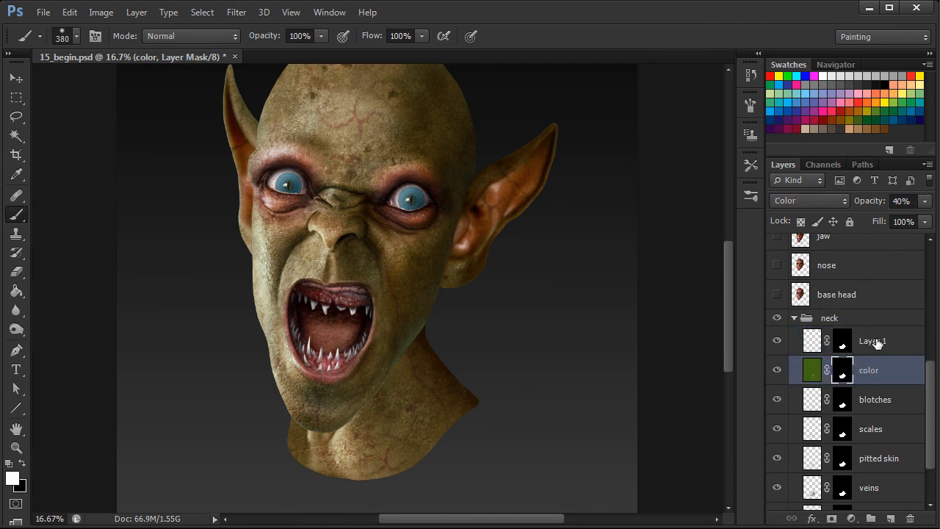
# Rename the new top layer in the neck group as "shadow"
pyautogui.click(877, 343)
pyautogui.doubleClick(881, 341)
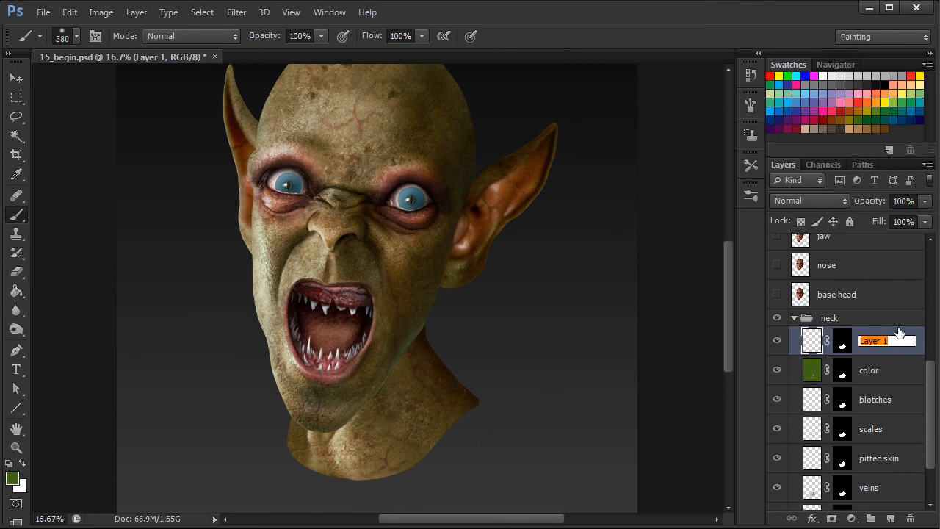
pyautogui.write('shadow')
pyautogui.press('Return')
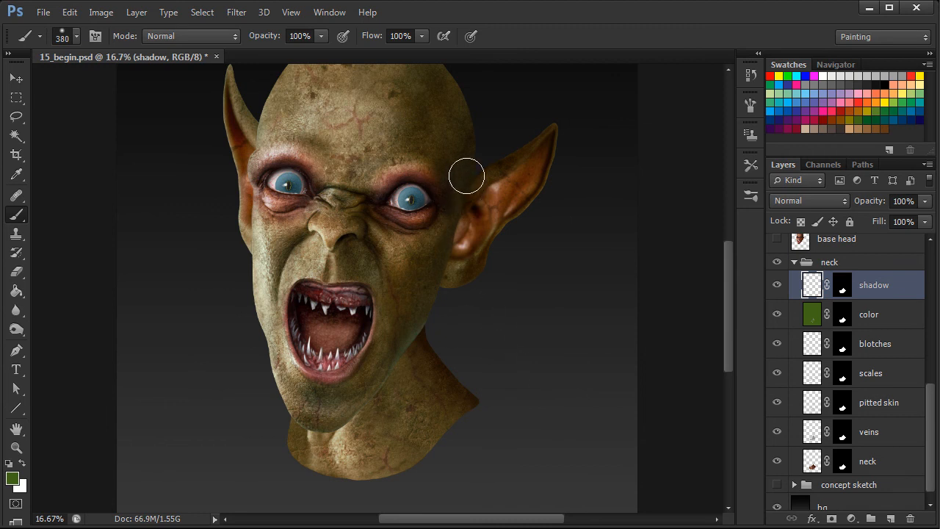
# Sample a near-black tone from the image and paint a shadow under the chin on the neck's "shadow" layer with a soft 195 px brush
pyautogui.keyDown('alt'); pyautogui.click(476, 215); pyautogui.keyUp('alt')
pyautogui.rightClick(404, 395)
pyautogui.moveTo(531, 433); pyautogui.dragTo(518, 432)
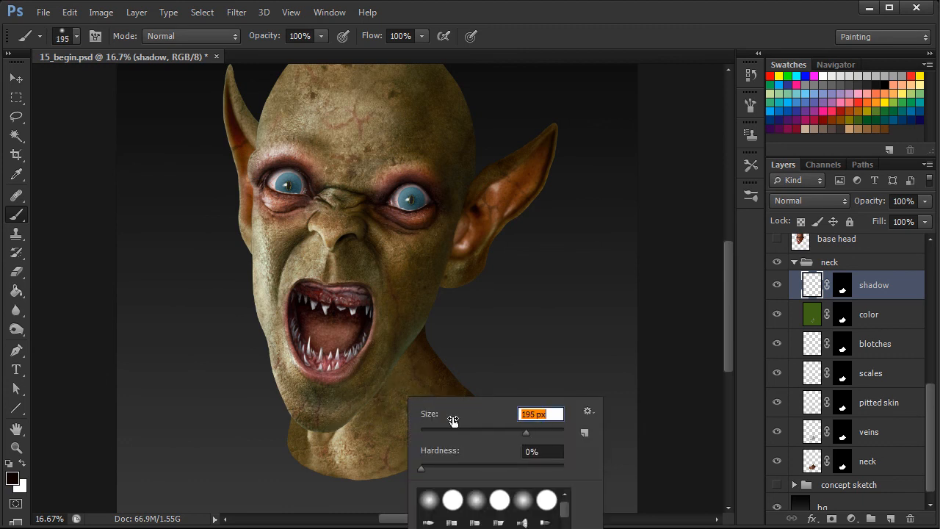
pyautogui.press('Return')
pyautogui.moveTo(323, 433)
pyautogui.mouseDown()
pyautogui.moveTo(365, 411)
pyautogui.moveTo(368, 403)
pyautogui.moveTo(340, 427)
pyautogui.moveTo(392, 373)
pyautogui.moveTo(335, 429)
pyautogui.moveTo(363, 410)
pyautogui.moveTo(417, 345)
pyautogui.moveTo(374, 400)
pyautogui.moveTo(363, 409)
pyautogui.moveTo(408, 345)
pyautogui.moveTo(380, 394)
pyautogui.moveTo(420, 347)
pyautogui.moveTo(358, 415)
pyautogui.moveTo(321, 431)
pyautogui.moveTo(349, 425)
pyautogui.moveTo(416, 353)
pyautogui.moveTo(398, 373)
pyautogui.moveTo(428, 353)
pyautogui.moveTo(405, 366)
pyautogui.moveTo(435, 362)
pyautogui.moveTo(398, 368)
pyautogui.moveTo(421, 335)
pyautogui.moveTo(372, 400)
pyautogui.moveTo(326, 434)
pyautogui.moveTo(337, 430)
pyautogui.moveTo(312, 436)
pyautogui.mouseUp()
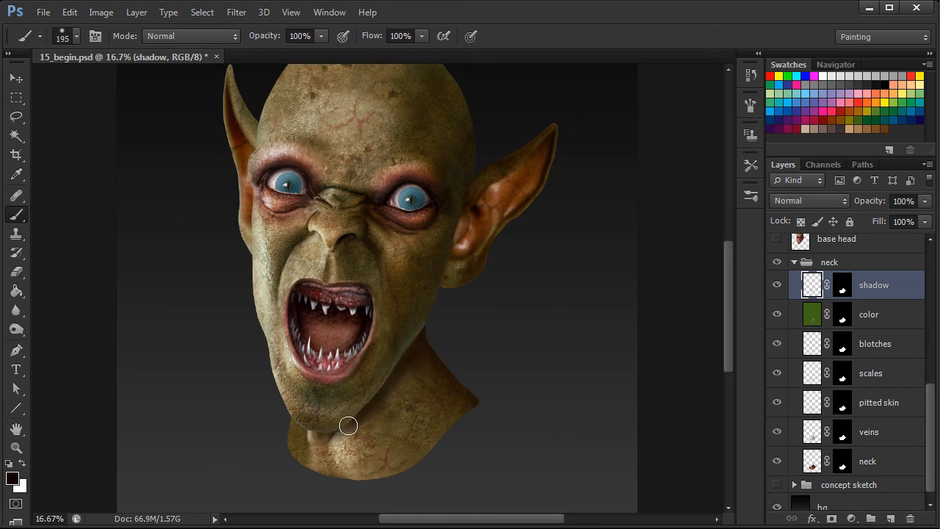
# Set the neck's "shadow" layer to Multiply and deepen the shadow along the jawline
pyautogui.click(817, 201)
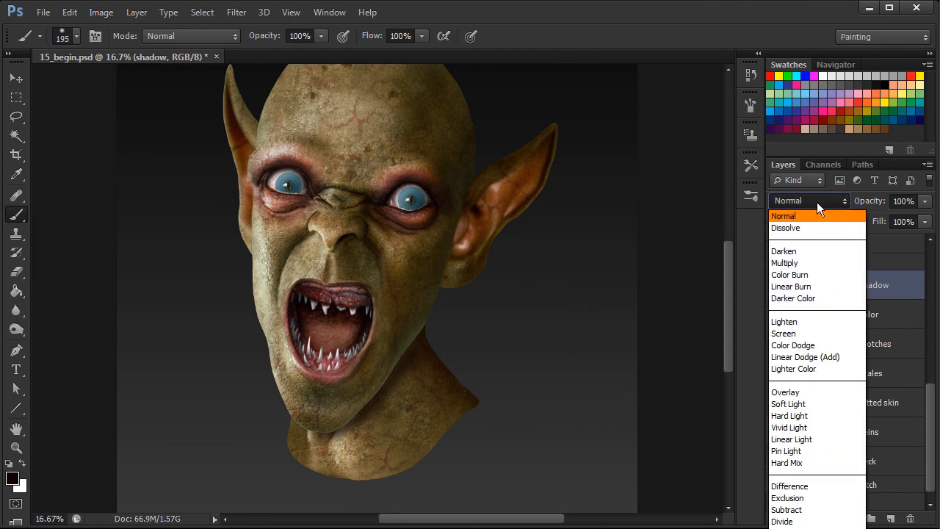
pyautogui.click(805, 264)
pyautogui.moveTo(352, 426)
pyautogui.mouseDown()
pyautogui.moveTo(321, 434)
pyautogui.moveTo(344, 428)
pyautogui.mouseUp()
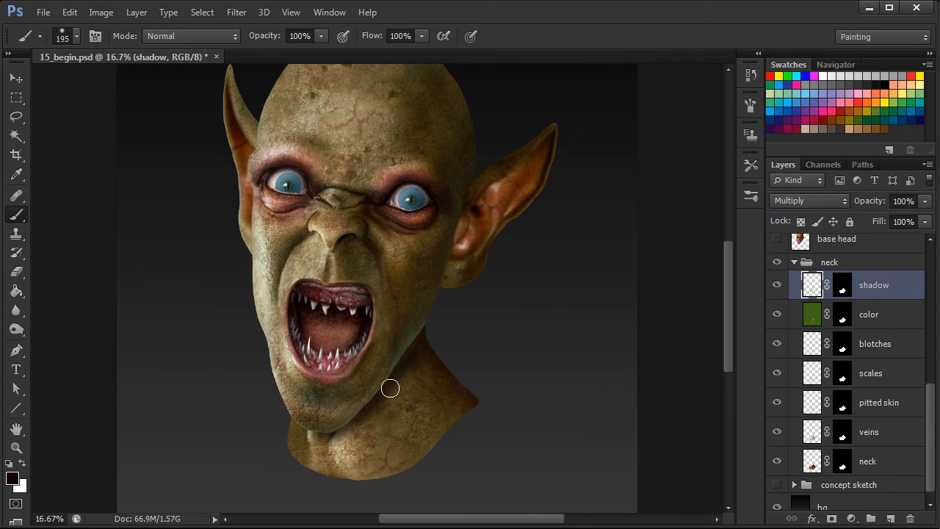
# Paint a broader shadow along the jaw and neck with a soft 411 px brush and set the "shadow" layer's opacity to 98%
pyautogui.rightClick(438, 354)
pyautogui.click(577, 395)
pyautogui.moveTo(413, 359)
pyautogui.mouseDown()
pyautogui.moveTo(432, 363)
pyautogui.moveTo(458, 392)
pyautogui.moveTo(416, 338)
pyautogui.moveTo(377, 399)
pyautogui.moveTo(435, 345)
pyautogui.moveTo(420, 360)
pyautogui.mouseUp()
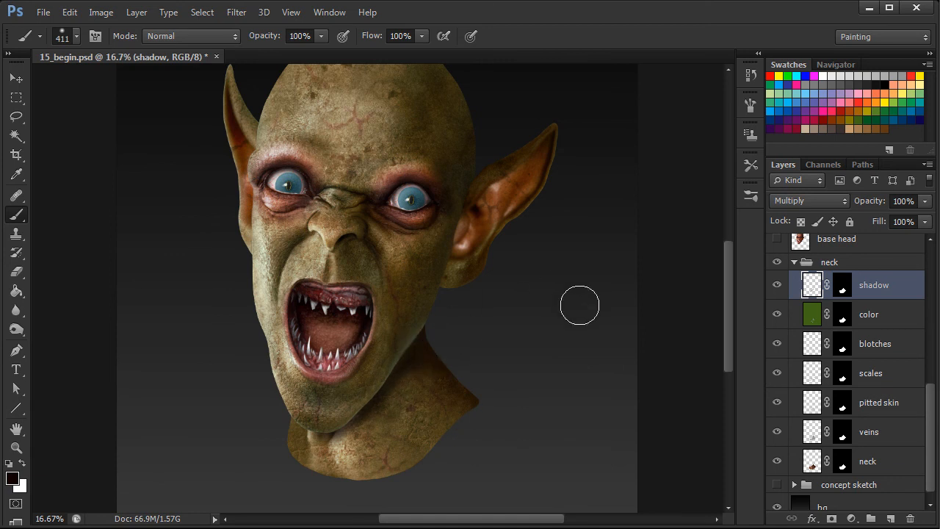
pyautogui.moveTo(359, 418); pyautogui.dragTo(324, 433)
pyautogui.moveTo(728, 339); pyautogui.dragTo(729, 337)
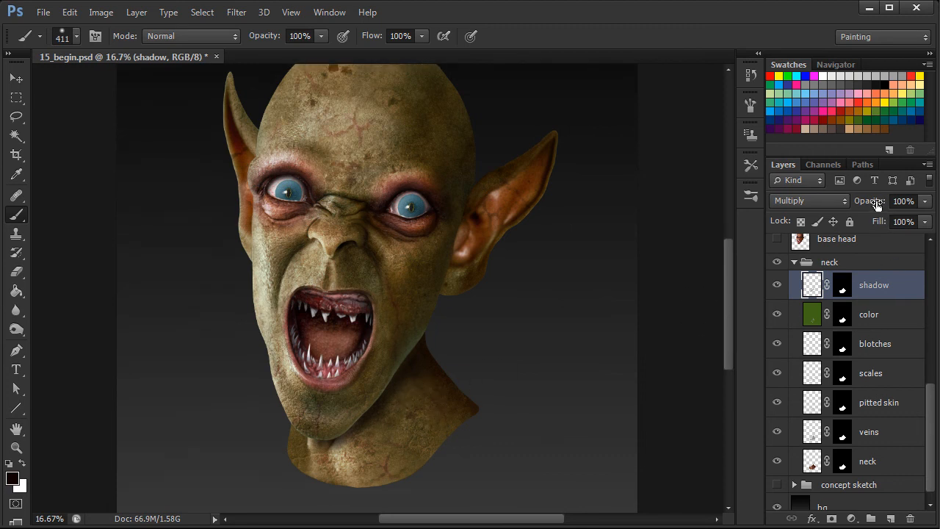
pyautogui.moveTo(874, 204); pyautogui.dragTo(883, 209)
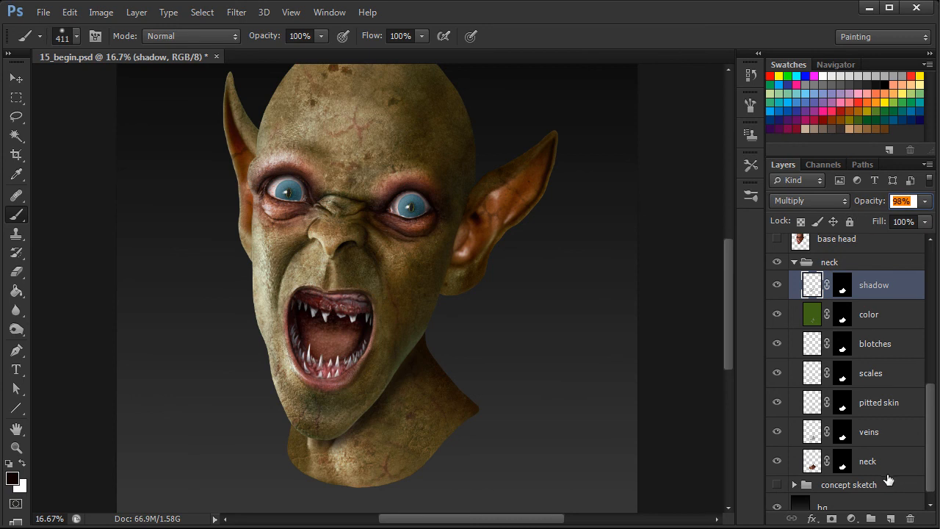
# Add a new layer above the neck's "shadow" layer and copy the "shadow" mask onto it
pyautogui.click(890, 520)
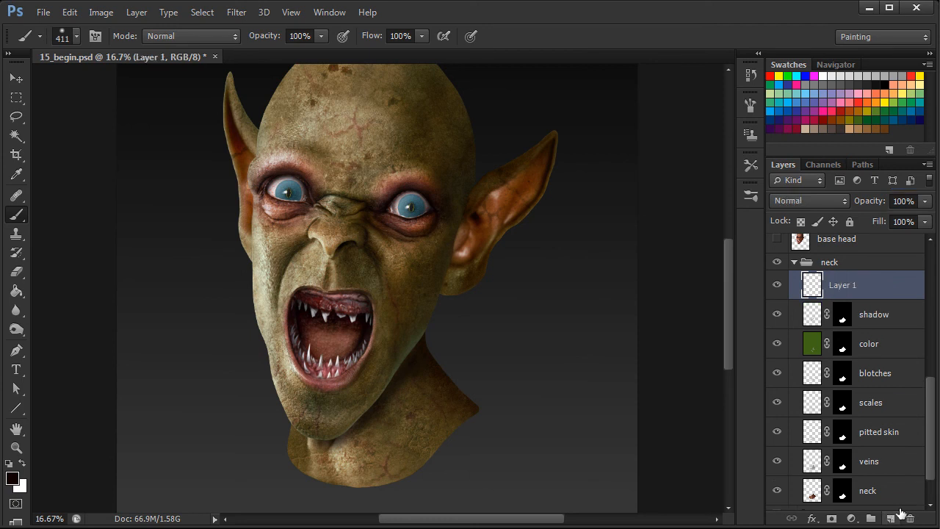
pyautogui.click(852, 320)
pyautogui.moveTo(845, 321); pyautogui.dragTo(843, 286)
# Rename the new top layer in the neck group as "shadow color" and set its blend mode to Soft Light
pyautogui.doubleClick(883, 286)
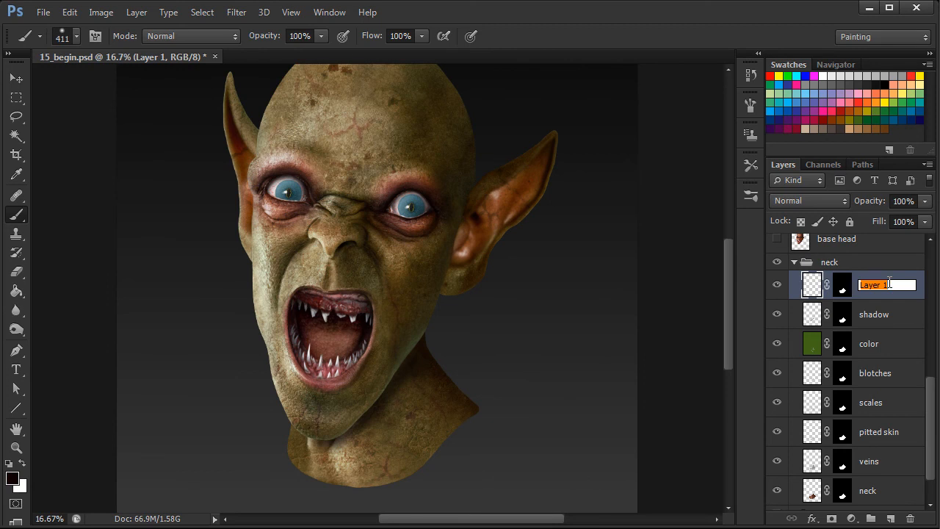
pyautogui.write('shadow color')
pyautogui.press('Return')
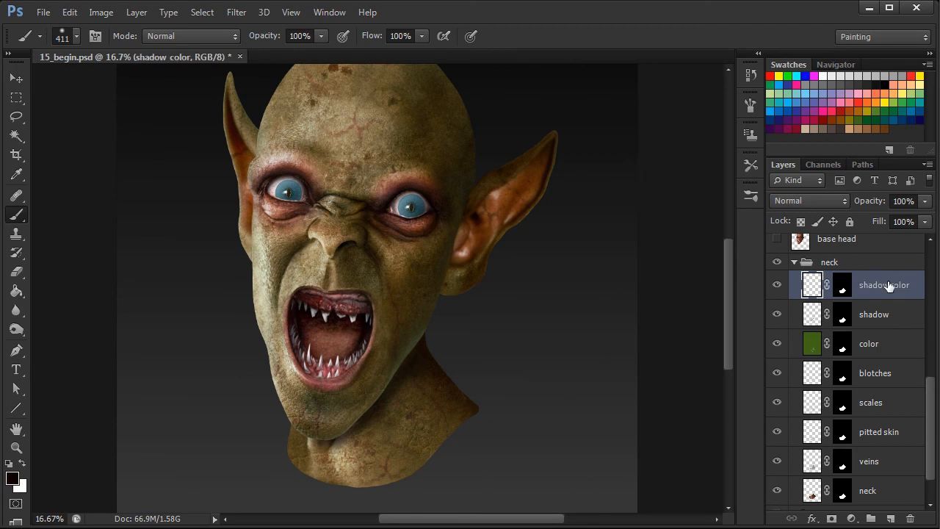
pyautogui.click(836, 199)
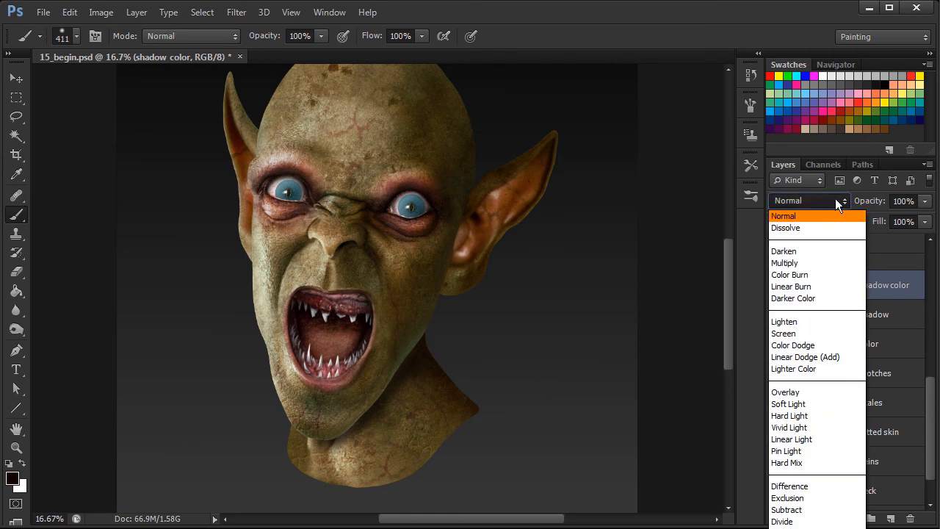
pyautogui.click(810, 403)
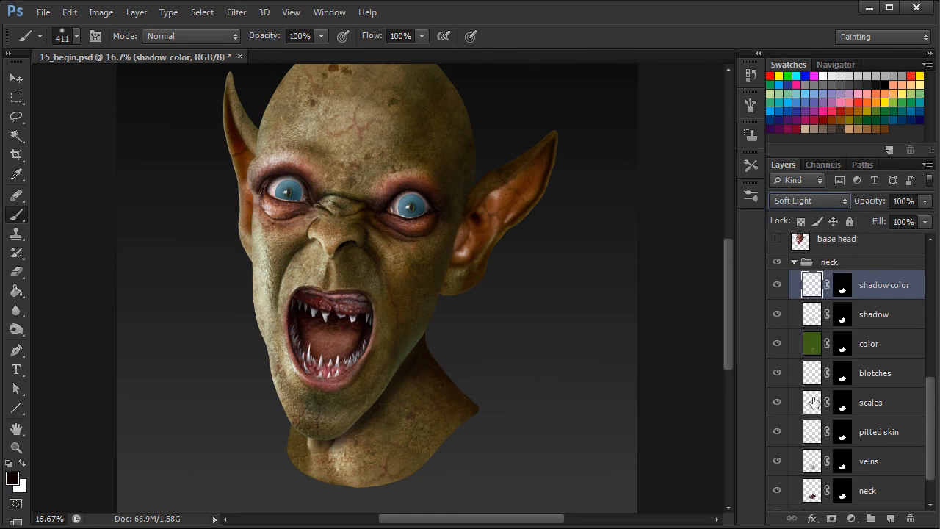
# Choose a blue swatch and paint a soft blue tint over the shaded neck on the "shadow color" layer
pyautogui.click(793, 103)
pyautogui.moveTo(439, 435)
pyautogui.mouseDown()
pyautogui.moveTo(445, 414)
pyautogui.moveTo(431, 404)
pyautogui.moveTo(445, 402)
pyautogui.moveTo(429, 378)
pyautogui.moveTo(394, 413)
pyautogui.moveTo(365, 422)
pyautogui.moveTo(424, 357)
pyautogui.moveTo(429, 388)
pyautogui.moveTo(352, 434)
pyautogui.moveTo(397, 398)
pyautogui.moveTo(440, 415)
pyautogui.moveTo(438, 442)
pyautogui.moveTo(389, 401)
pyautogui.moveTo(403, 434)
pyautogui.mouseUp()
pyautogui.hotkey('ctrl', 'z')
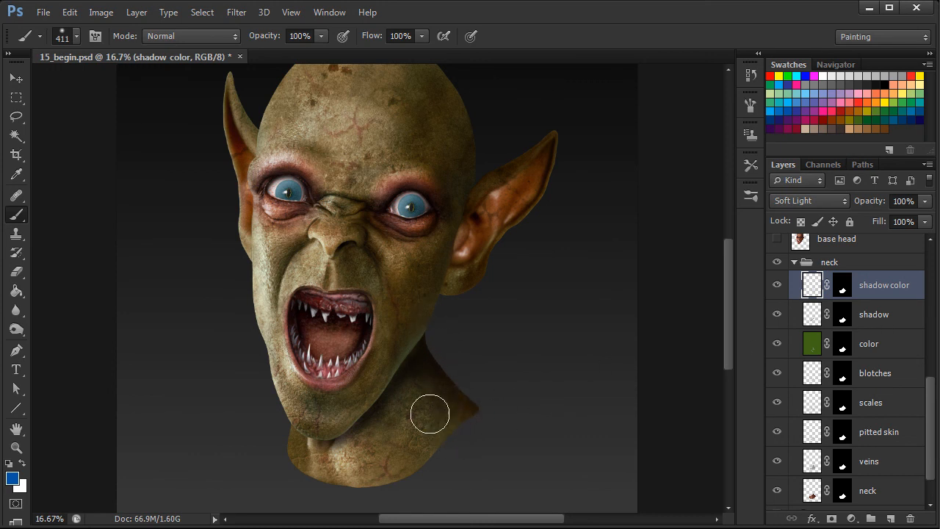
# Reduce the opacity of the neck's "shadow" layer to 88%
pyautogui.click(874, 316)
pyautogui.click(869, 204)
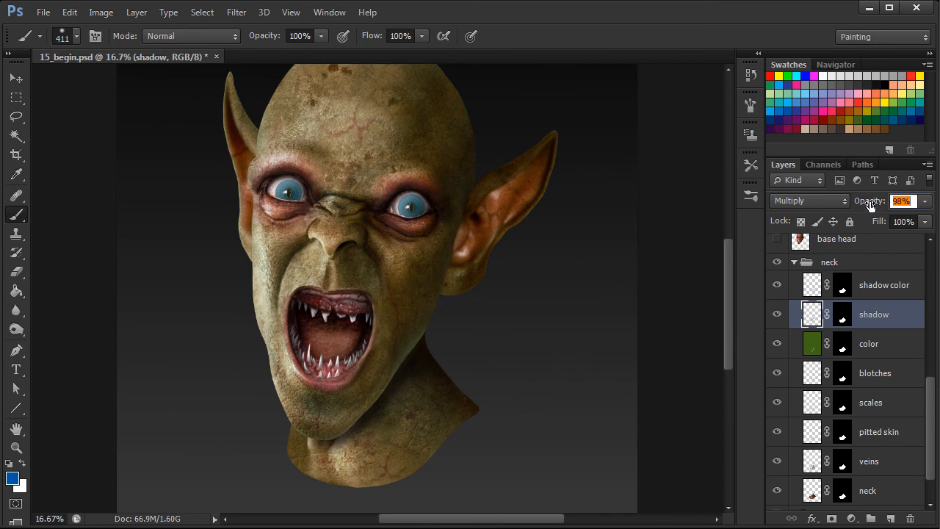
pyautogui.moveTo(870, 205)
pyautogui.mouseDown()
pyautogui.moveTo(878, 205)
pyautogui.moveTo(869, 206)
pyautogui.mouseUp()
pyautogui.moveTo(728, 326); pyautogui.dragTo(728, 315)
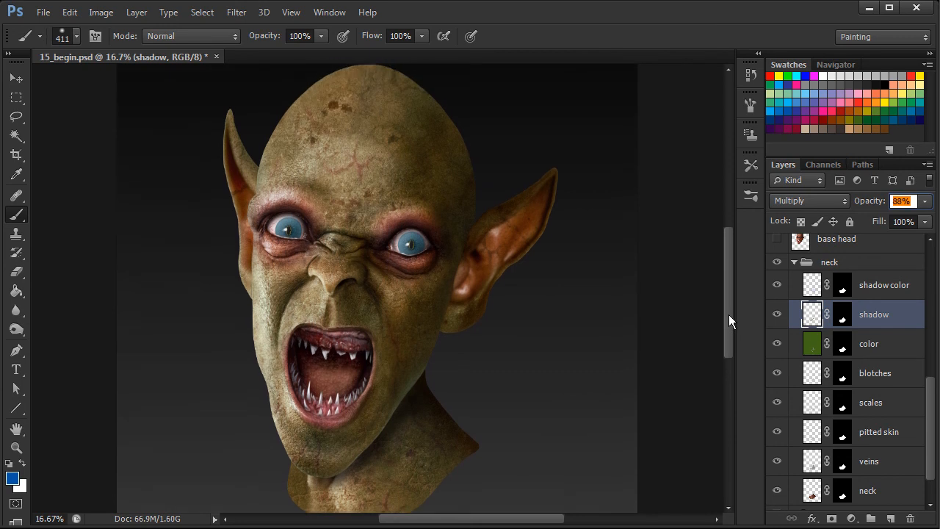